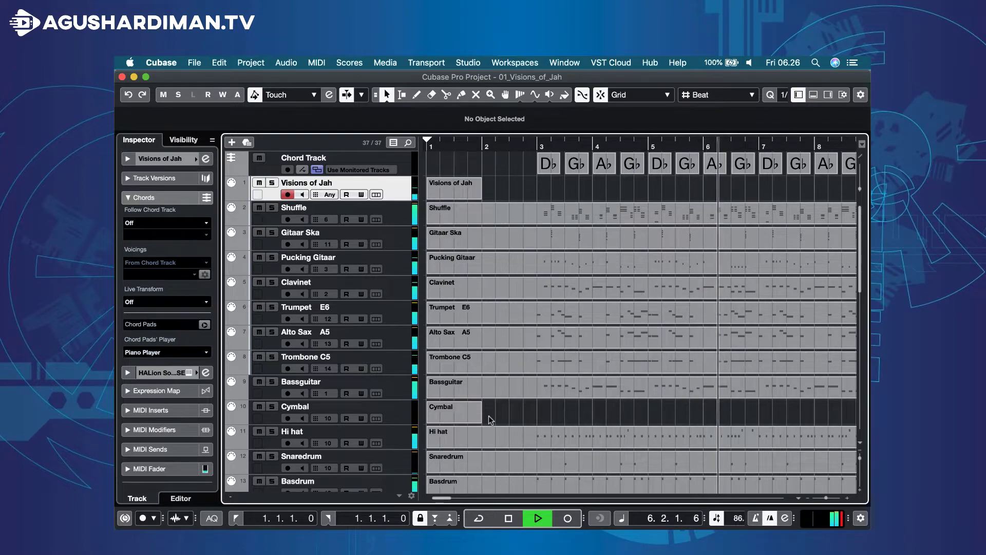
# Stop the Visions of Jah project playing along with its Db Gb Ab Gb chord track.
pyautogui.press('space')
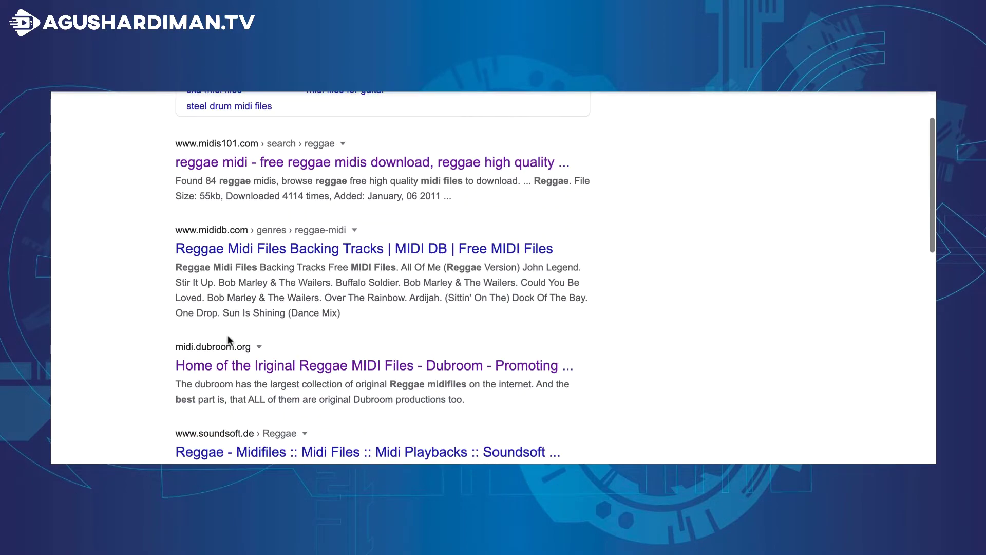
# Download Visions of Jah from midi.dubroom.org as 01_Visions_of_Jah.mid to the Desktop.
pyautogui.click(273, 367)
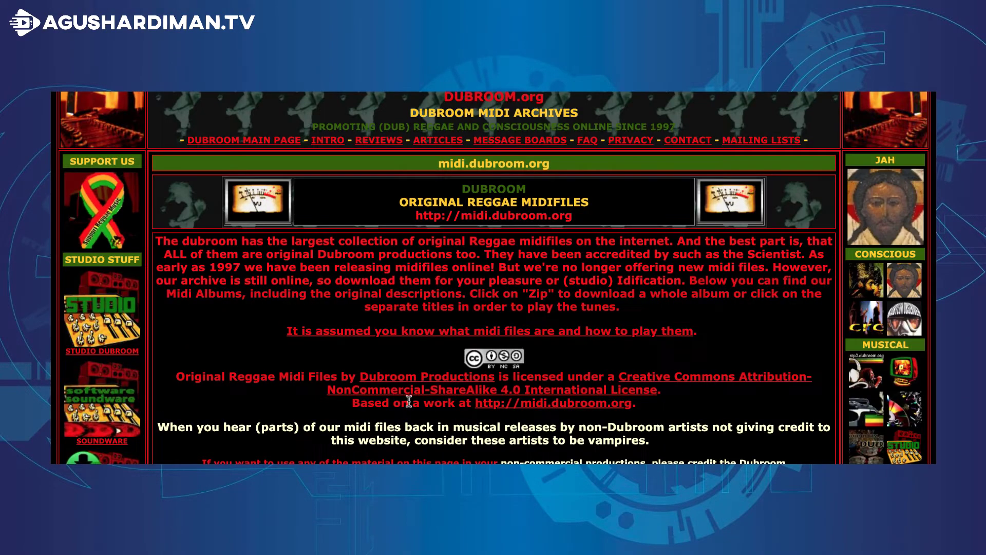
pyautogui.scroll(-10, 409, 402)
pyautogui.scroll(-5, 409, 402)
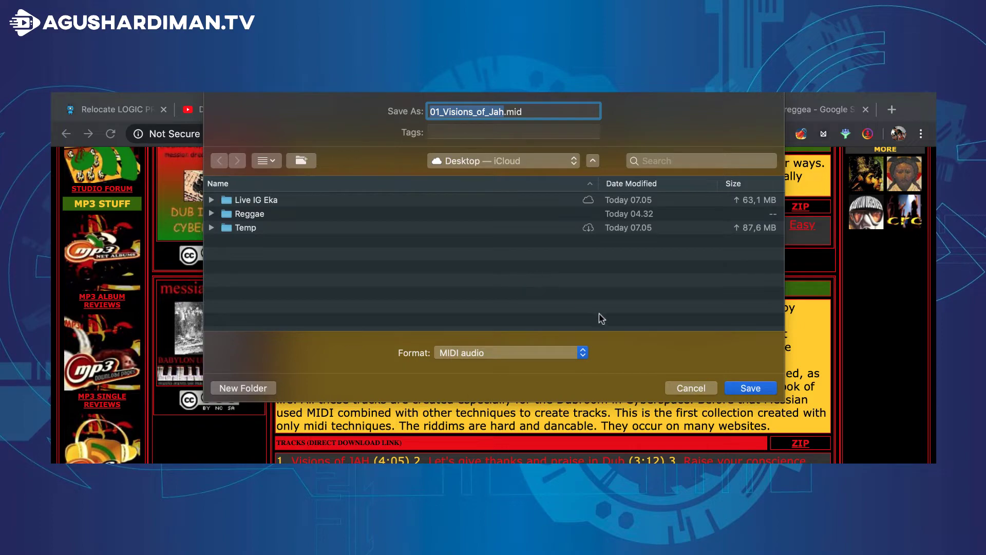
pyautogui.click(622, 304)
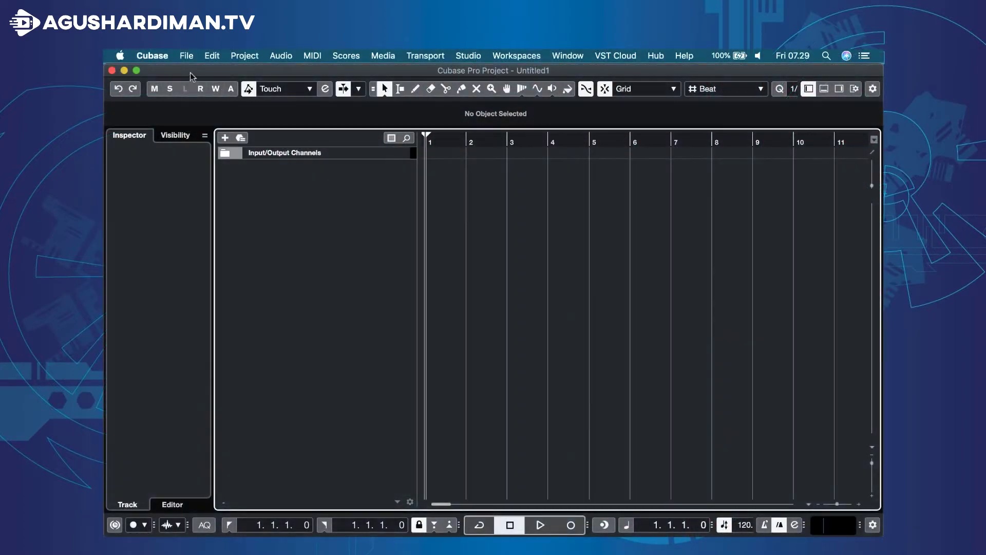
# Import 01_Visions_of_Jah.mid into the current Untitled1 project rather than a new one.
pyautogui.click(183, 57)
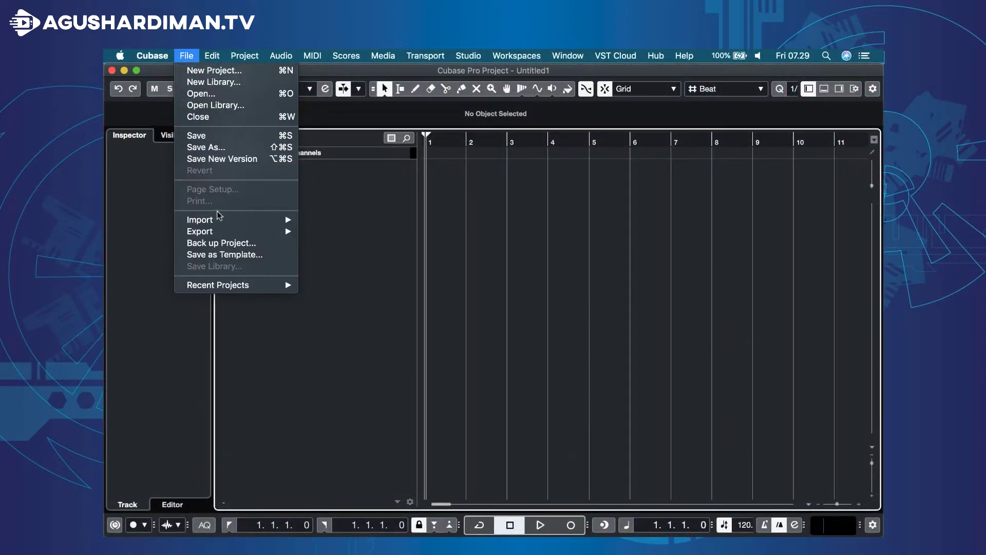
pyautogui.moveTo(220, 220)
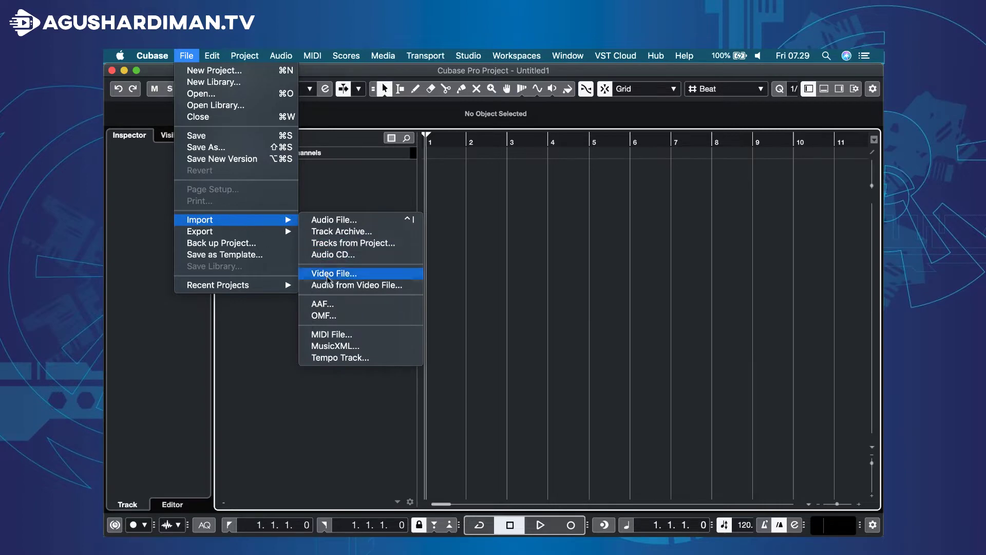
pyautogui.click(369, 336)
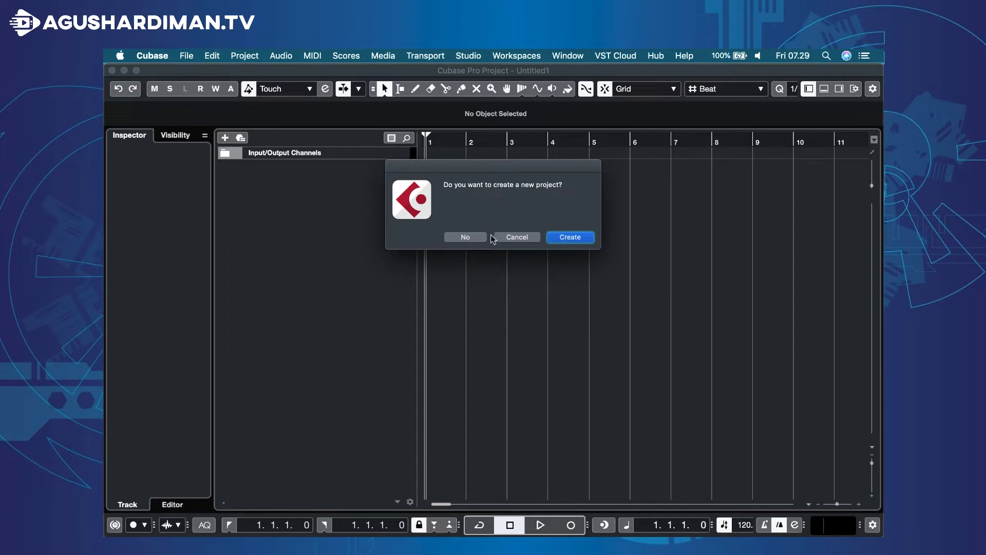
pyautogui.click(466, 236)
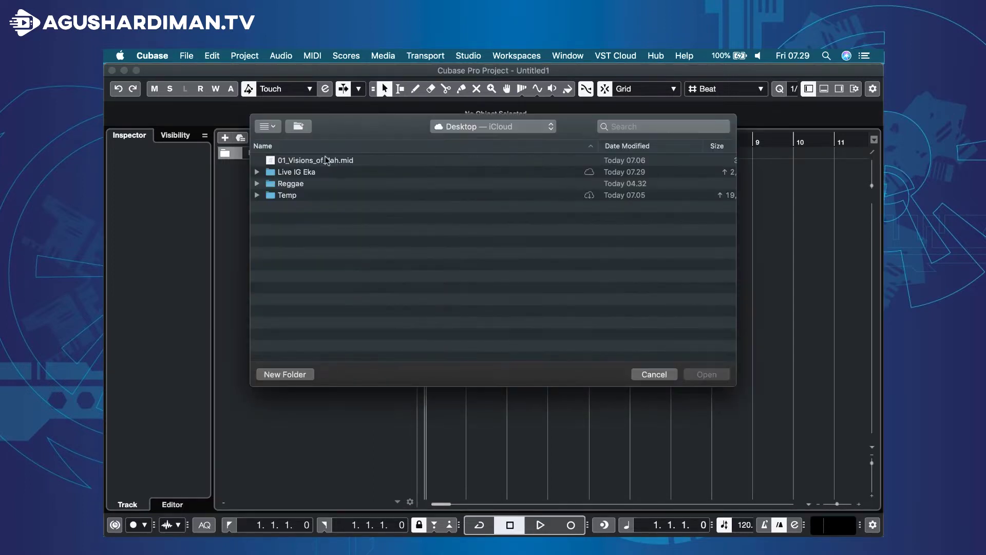
pyautogui.click(324, 161)
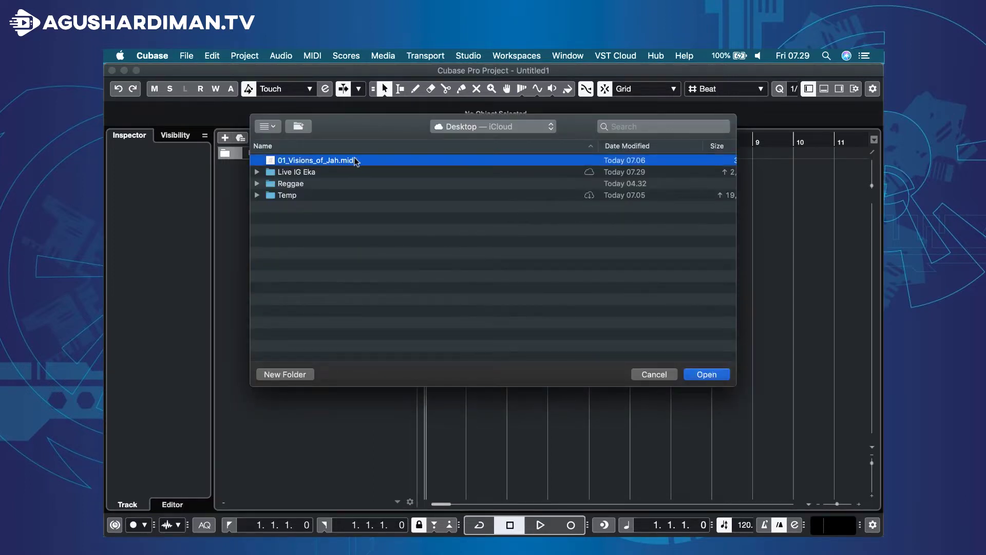
pyautogui.click(705, 374)
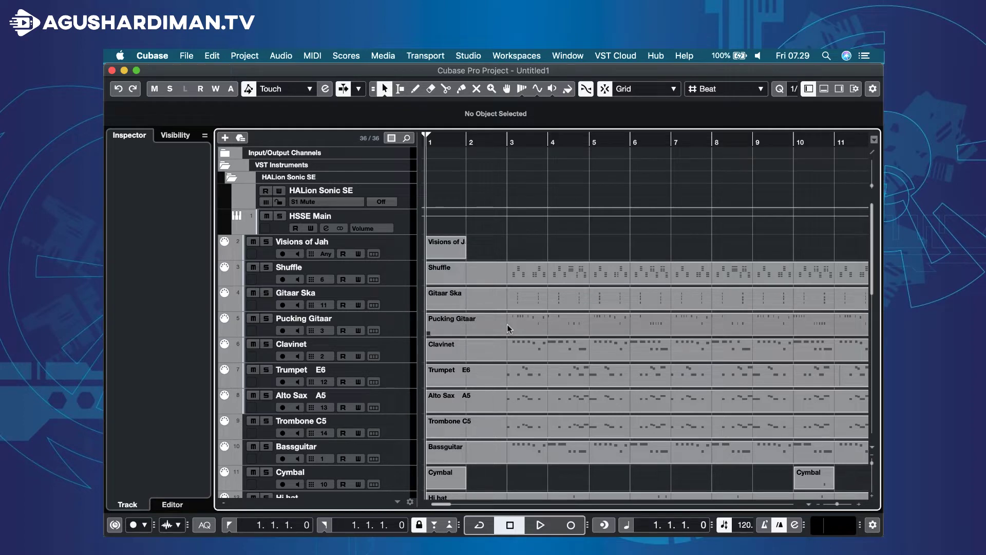
pyautogui.scroll(-10, 507, 324)
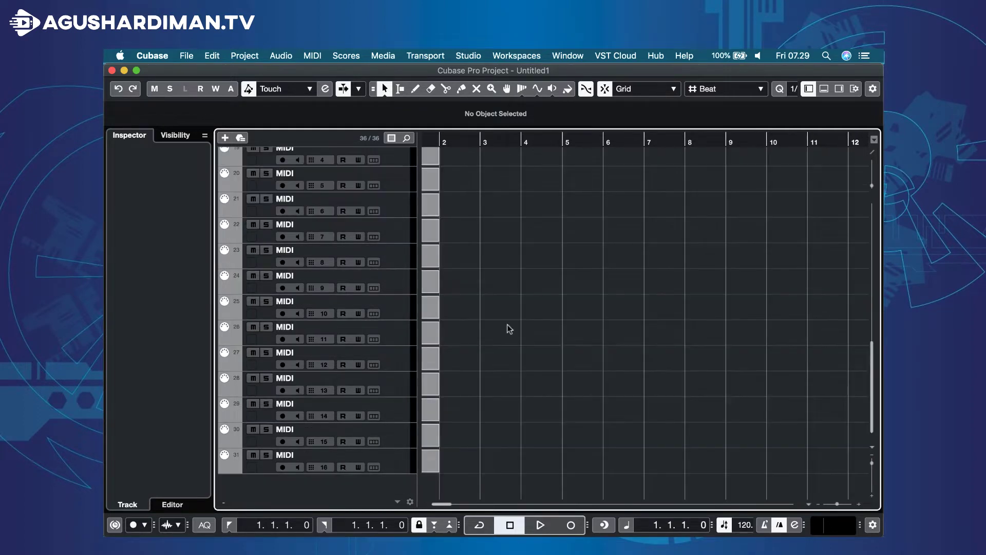
pyautogui.scroll(10, 507, 324)
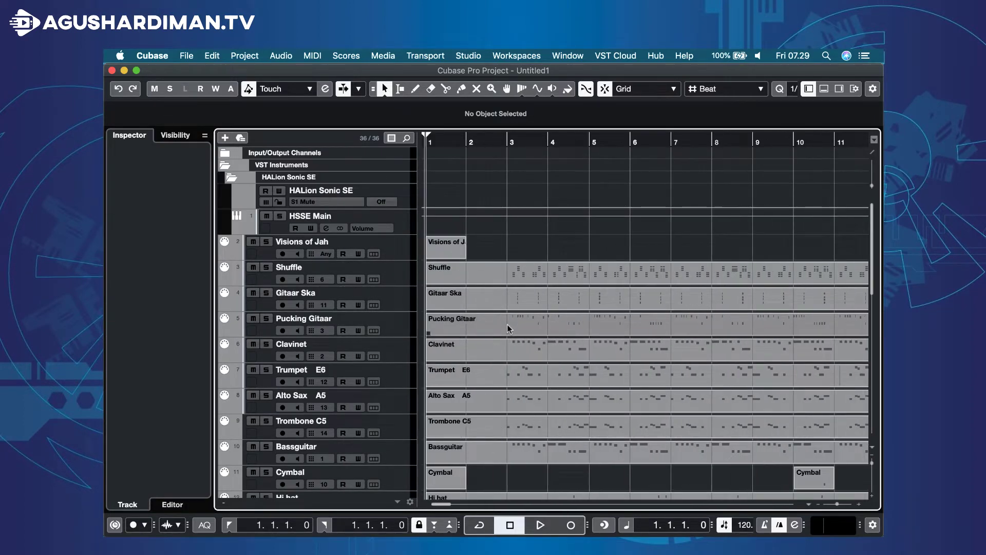
pyautogui.press('space')
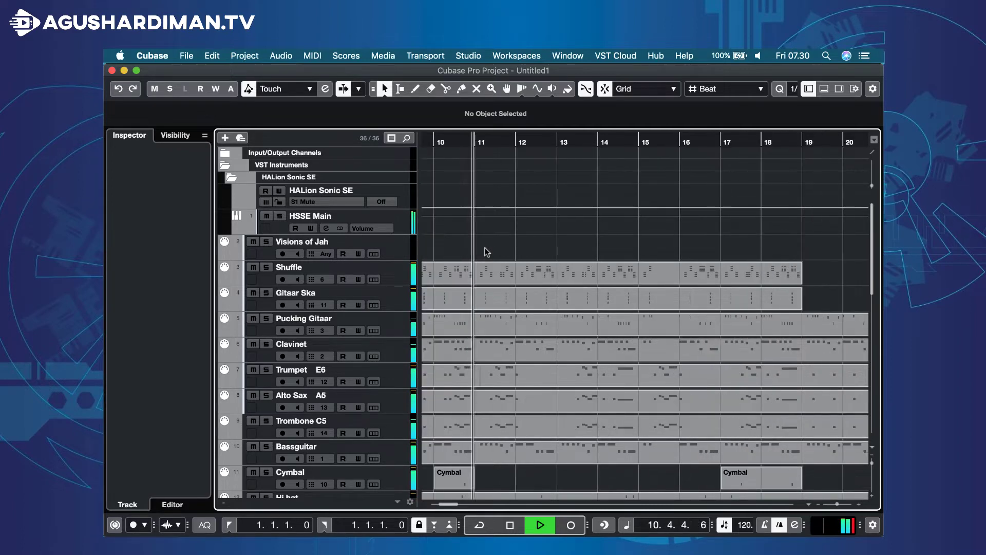
pyautogui.press('space')
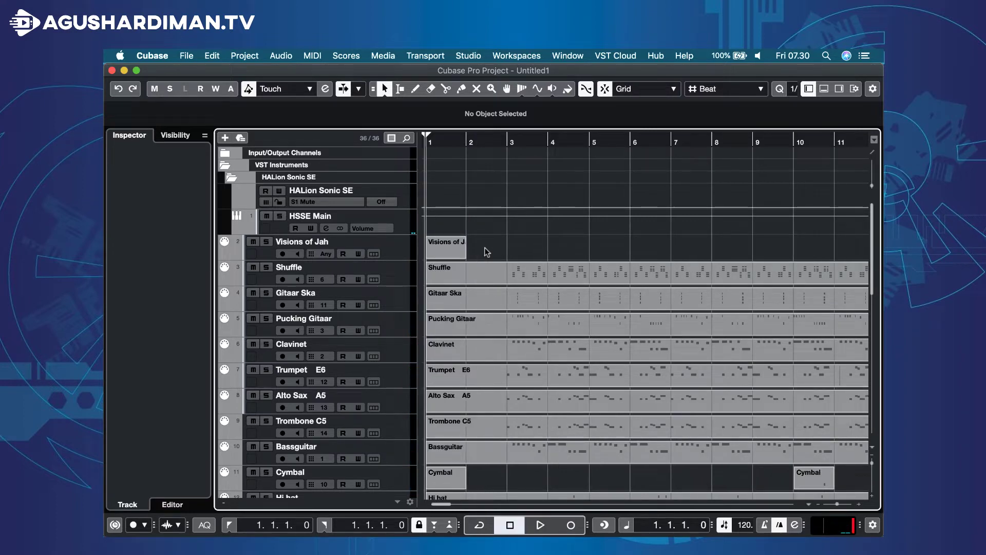
pyautogui.scroll(-2, 485, 249)
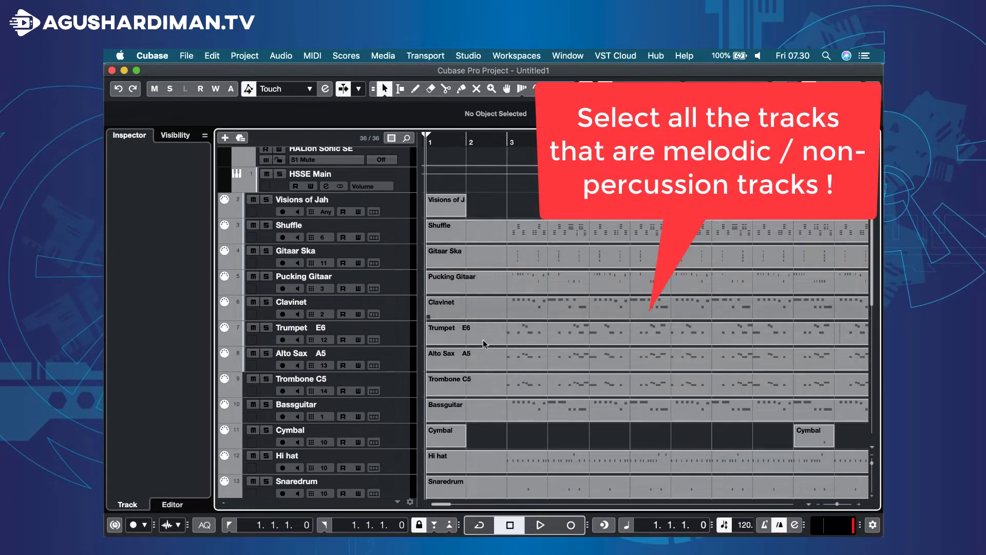
# Solo and play Shuffle, Gitaar Ska and Pucking Gitaar one at a time from bar 3.
pyautogui.click(266, 226)
pyautogui.click(506, 141)
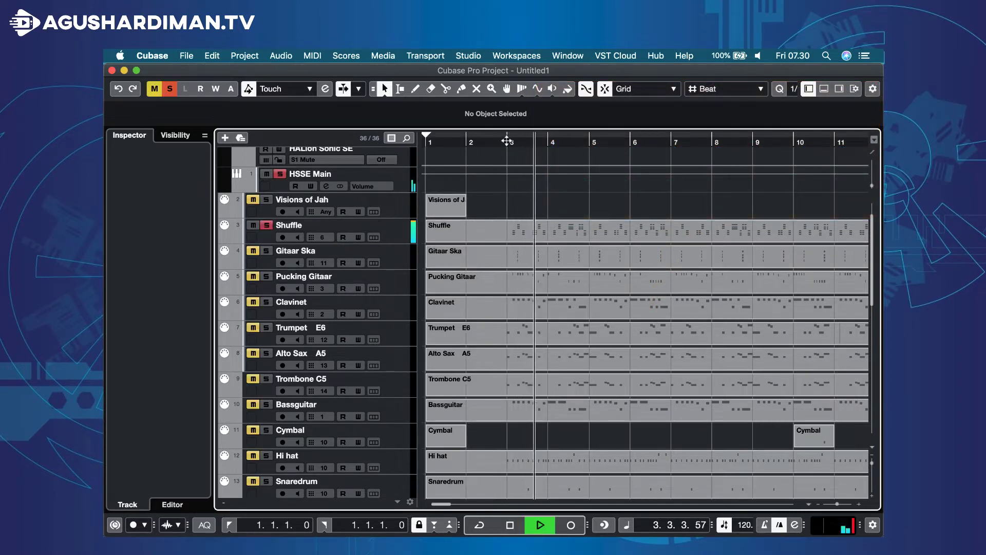
pyautogui.press('space')
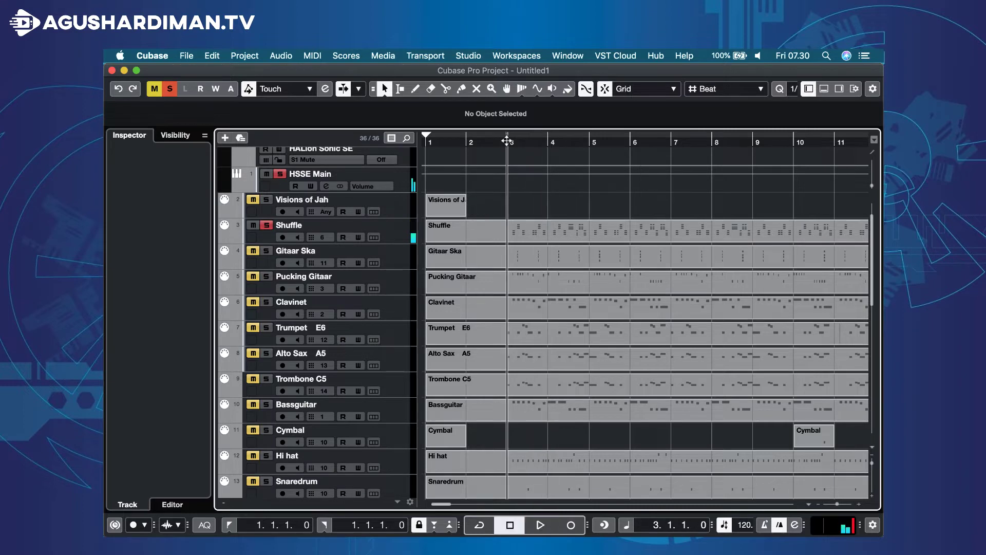
pyautogui.click(267, 225)
pyautogui.click(267, 250)
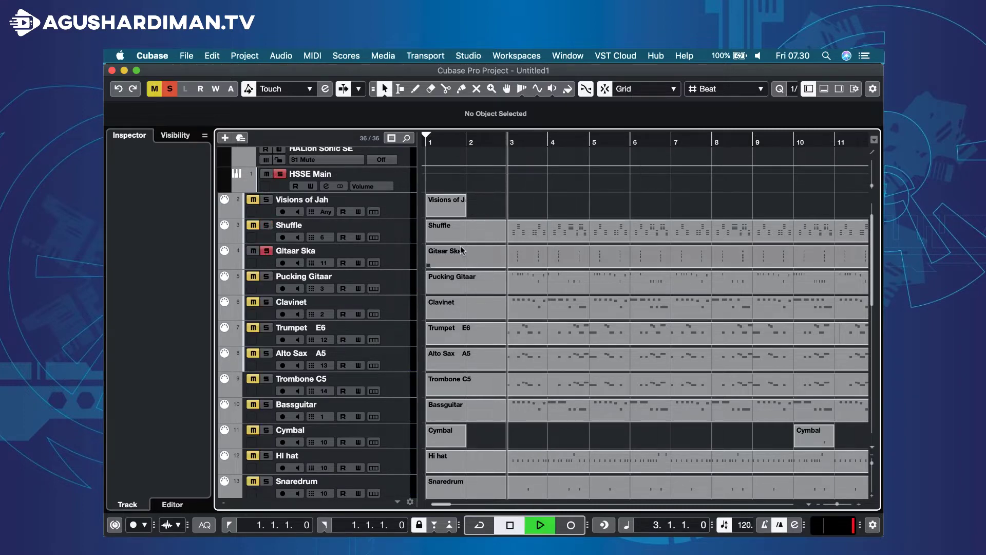
pyautogui.press('space')
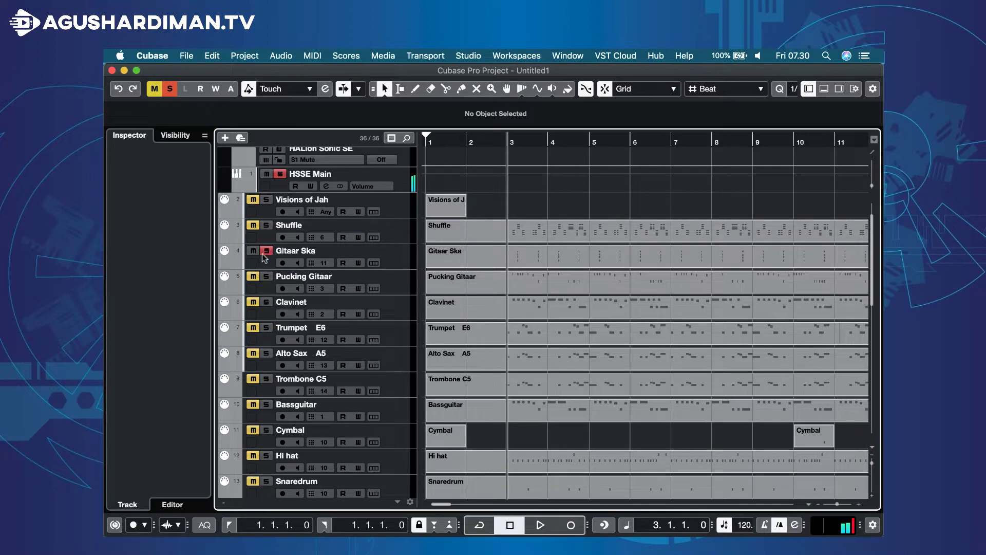
pyautogui.click(267, 250)
pyautogui.click(266, 277)
pyautogui.press('space')
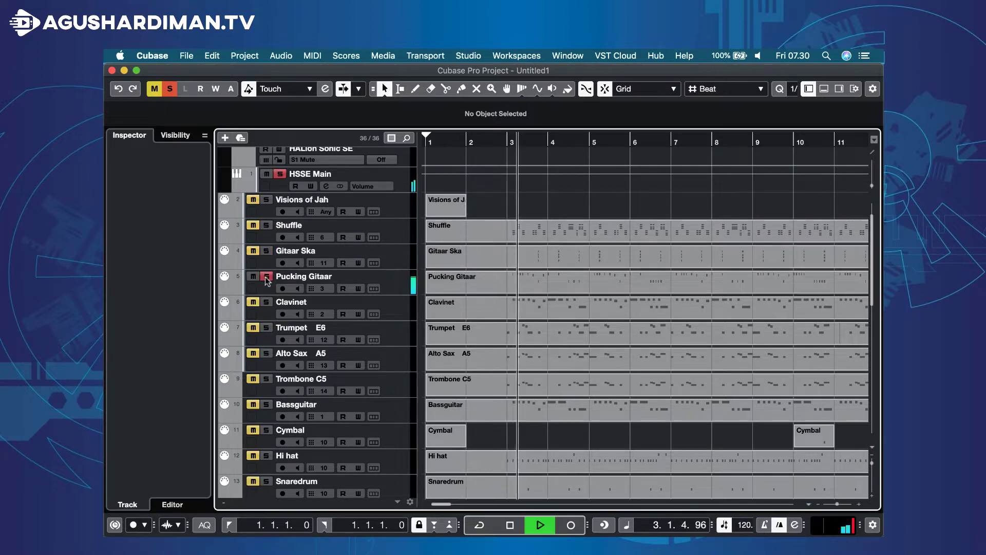
pyautogui.press('space')
pyautogui.click(267, 275)
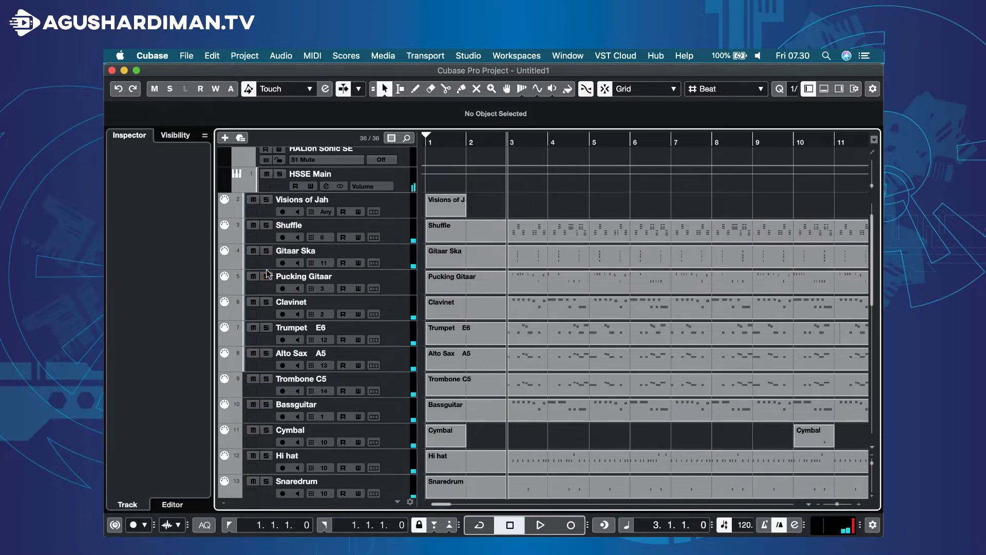
# Solo and play Clavinet, Trumpet E6 and Alto Sax A5 one at a time.
pyautogui.click(267, 308)
pyautogui.click(267, 302)
pyautogui.press('space')
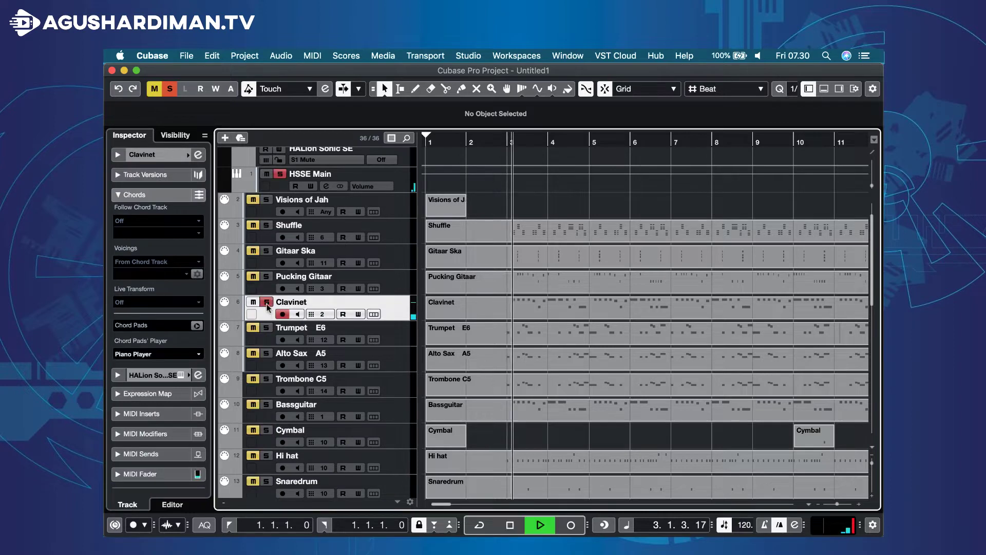
pyautogui.press('space')
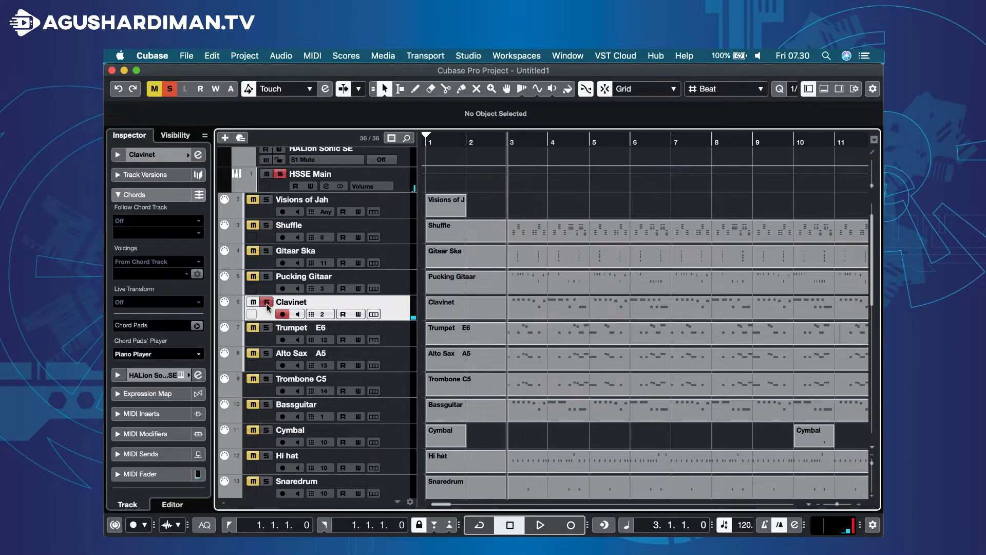
pyautogui.click(266, 303)
pyautogui.click(267, 327)
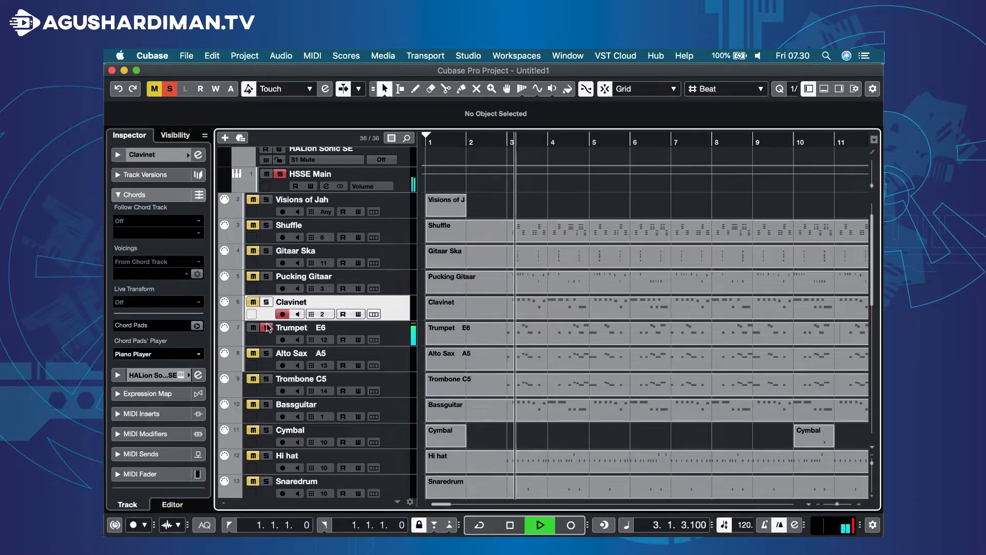
pyautogui.press('space')
pyautogui.click(267, 327)
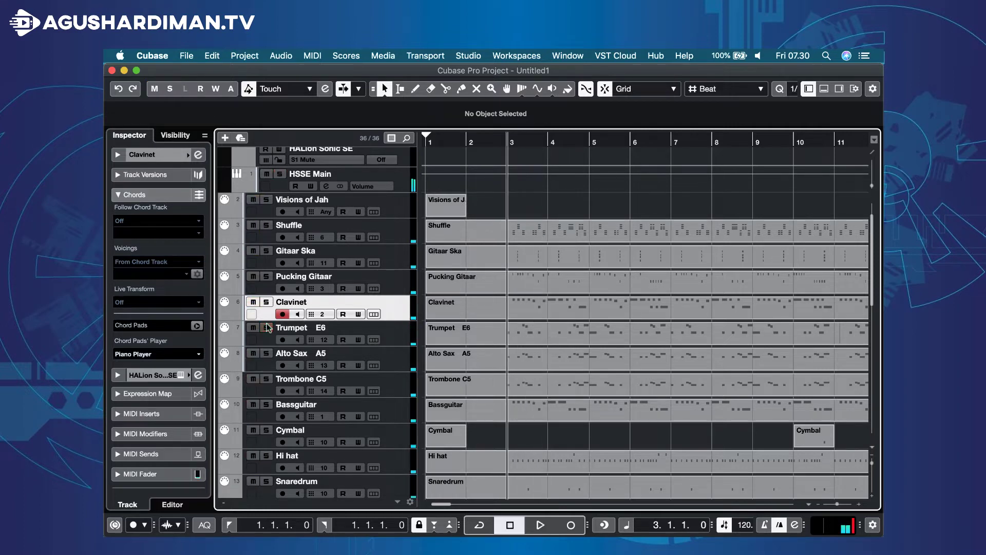
pyautogui.click(267, 353)
pyautogui.press('space')
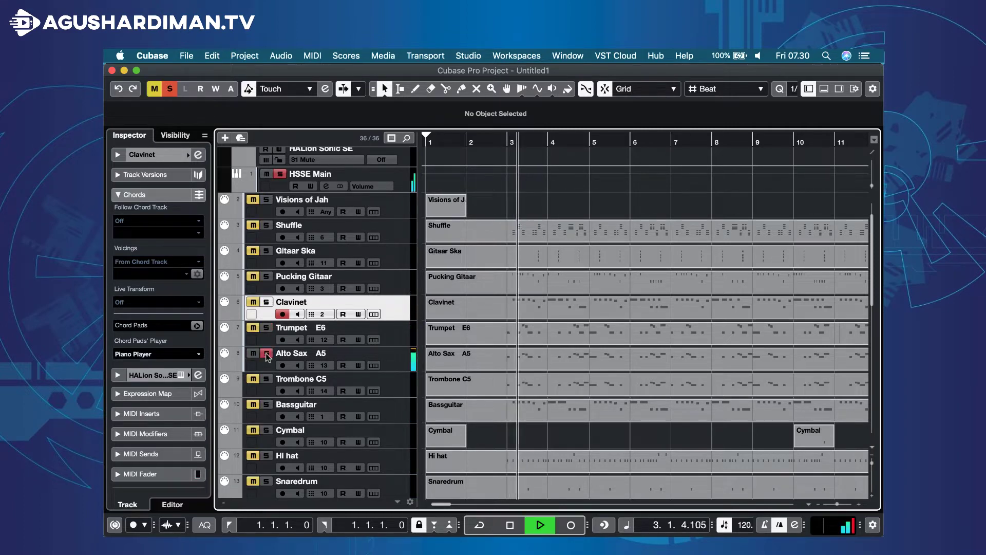
pyautogui.press('space')
pyautogui.click(266, 354)
# Solo and play the Trombone C5 and Bassguitar tracks individually, then unsolo them.
pyautogui.click(267, 378)
pyautogui.press('space')
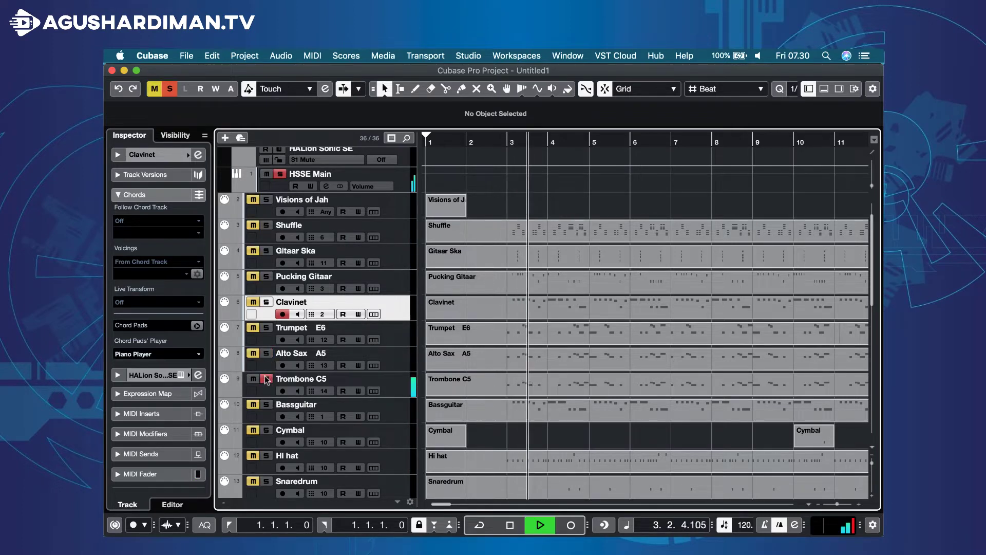
pyautogui.press('space')
pyautogui.click(267, 379)
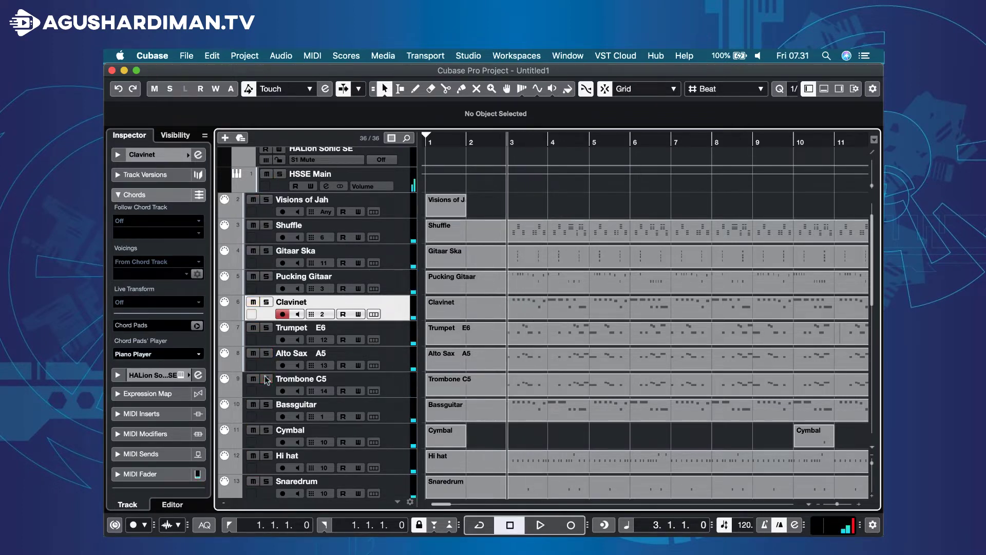
pyautogui.click(266, 404)
pyautogui.press('space')
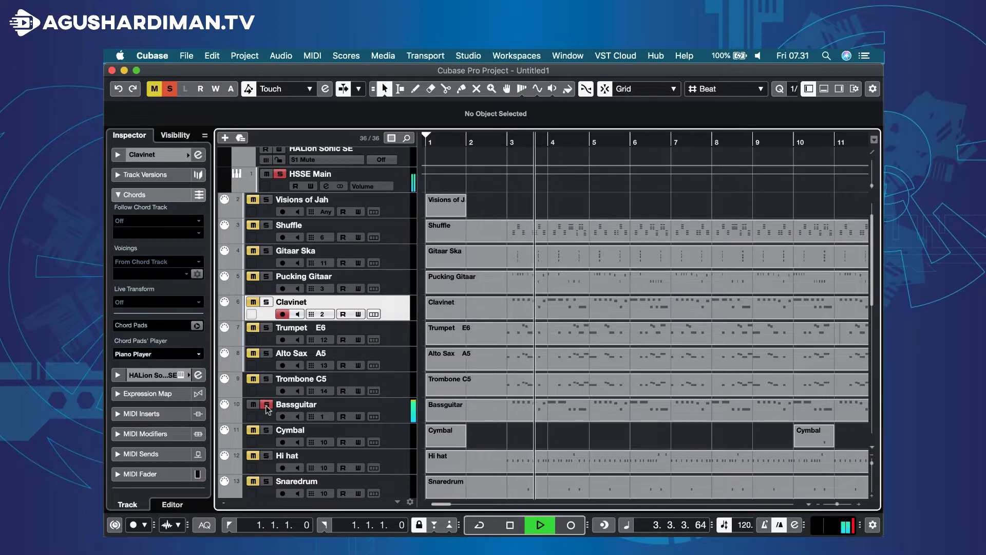
pyautogui.press('space')
pyautogui.click(267, 404)
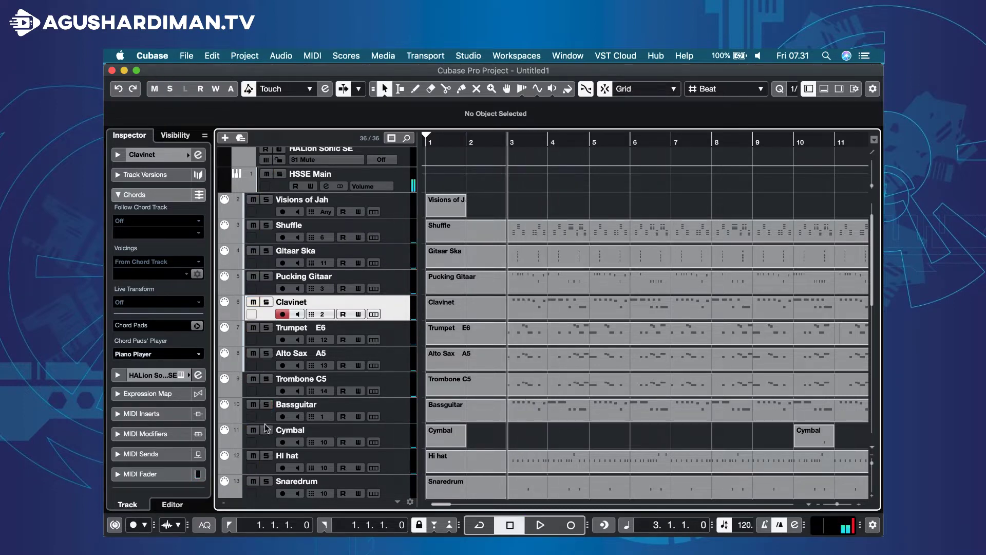
# Audition Hi hat, Snaredrum, Basdrum and Toms solo, leaving Toms soloed at bar 2.
pyautogui.click(266, 456)
pyautogui.press('space')
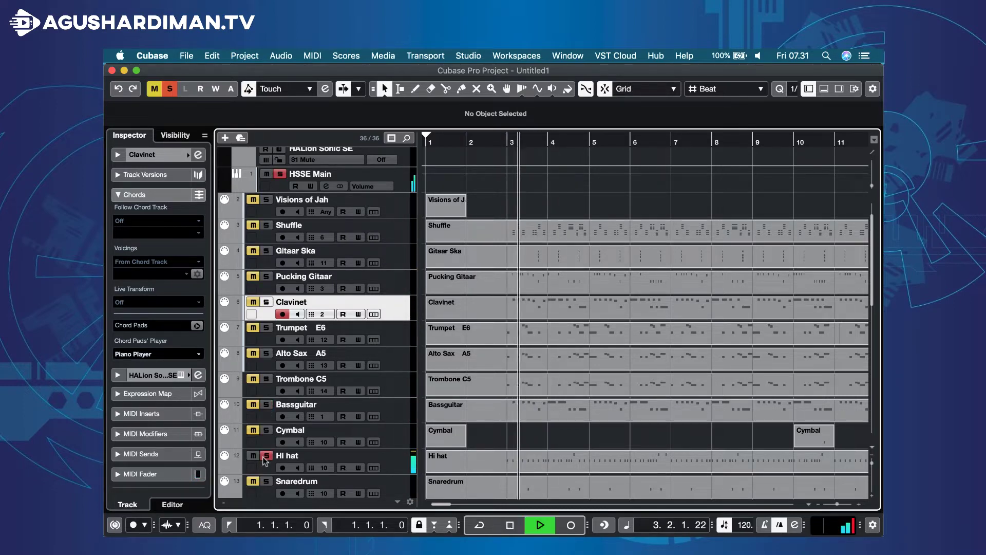
pyautogui.press('space')
pyautogui.scroll(-3, 513, 440)
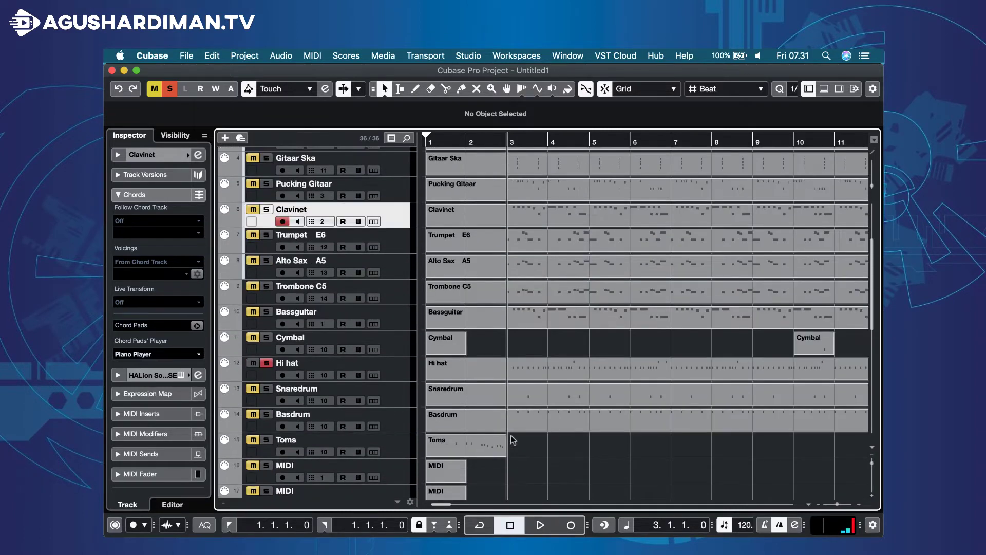
pyautogui.click(267, 363)
pyautogui.click(267, 389)
pyautogui.press('space')
pyautogui.press('space')
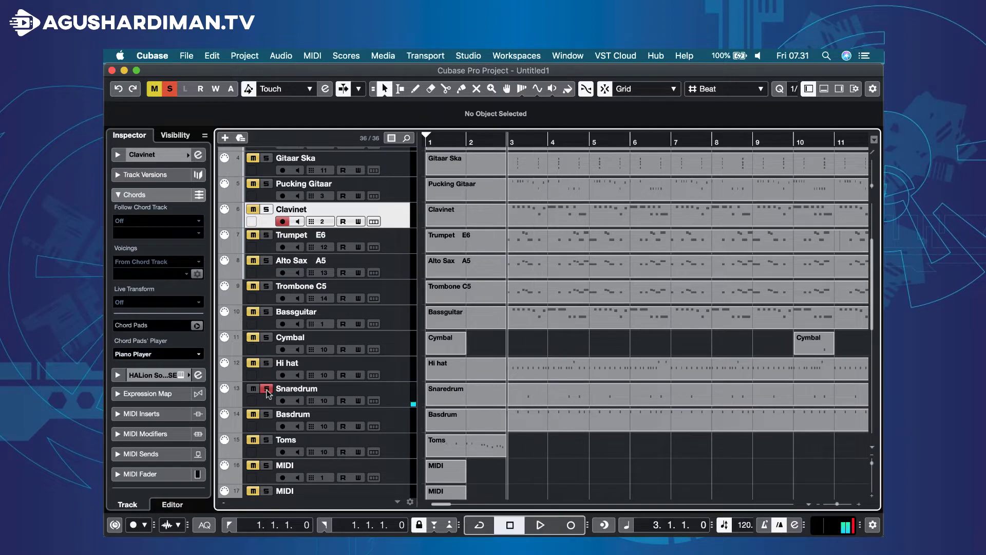
pyautogui.click(266, 390)
pyautogui.click(267, 414)
pyautogui.press('space')
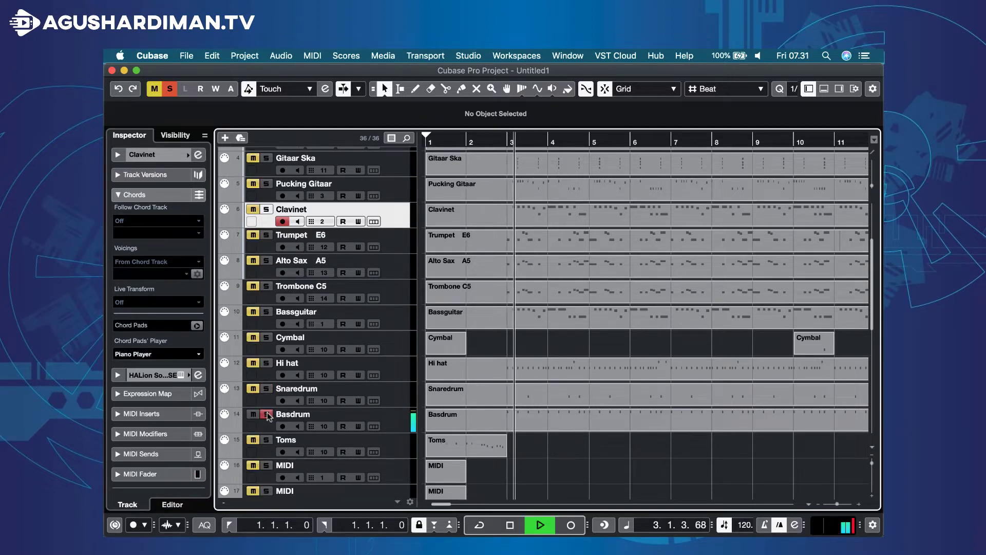
pyautogui.click(266, 414)
pyautogui.click(266, 440)
pyautogui.click(466, 142)
pyautogui.press('space')
# Unsolo the Toms track and marquee-select the instrument MIDI parts.
pyautogui.click(266, 440)
pyautogui.scroll(5, 516, 369)
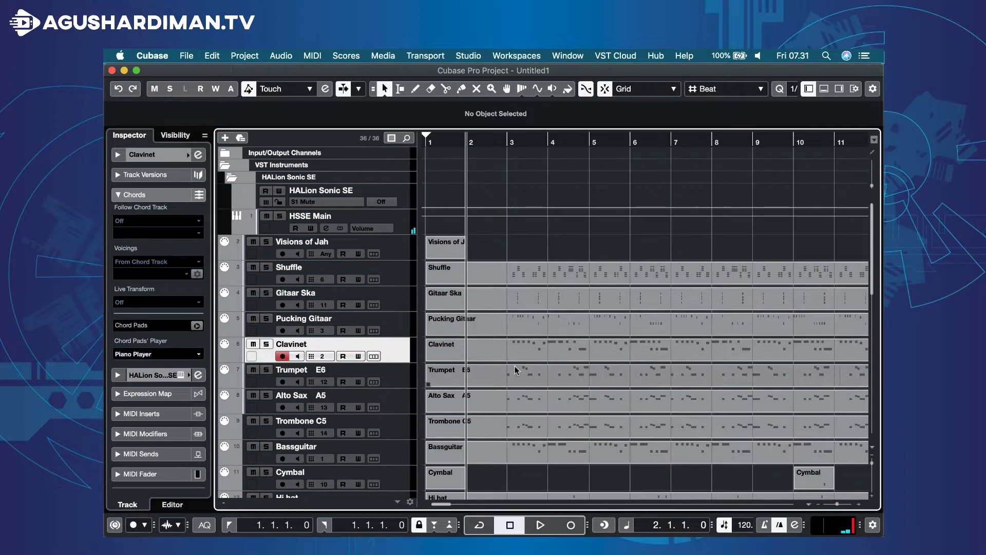
pyautogui.scroll(-2, 516, 369)
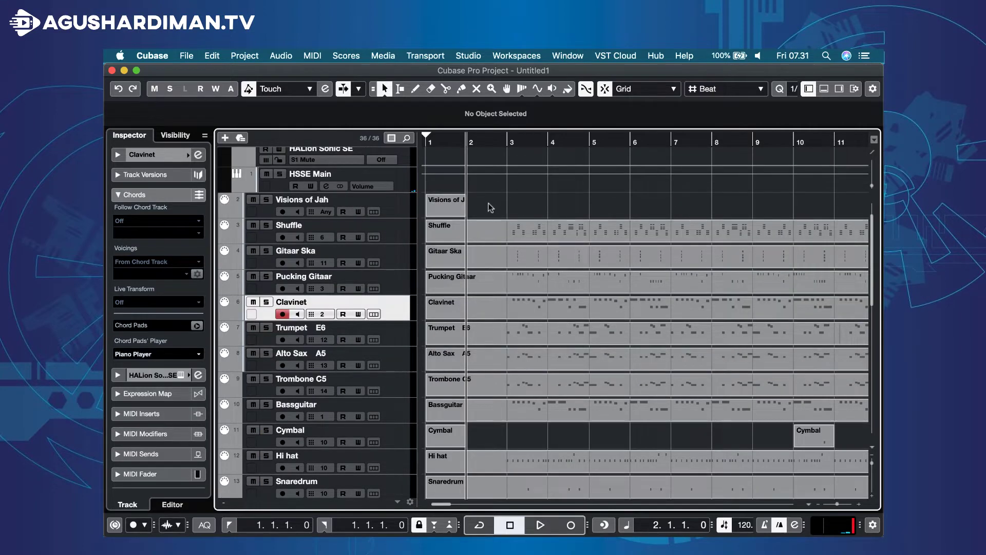
pyautogui.moveTo(530, 338); pyautogui.dragTo(590, 434)
pyautogui.scroll(-5, 539, 345)
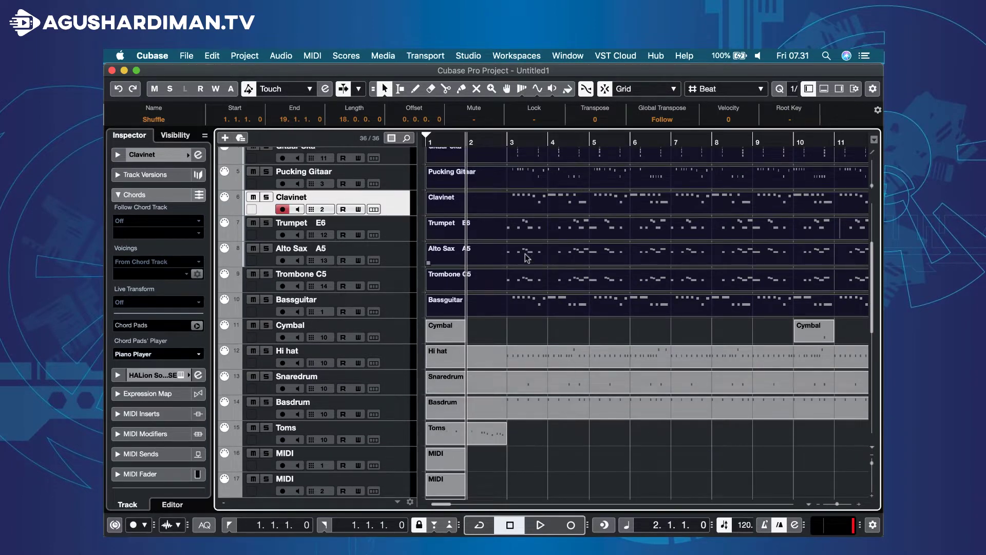
pyautogui.scroll(5, 523, 252)
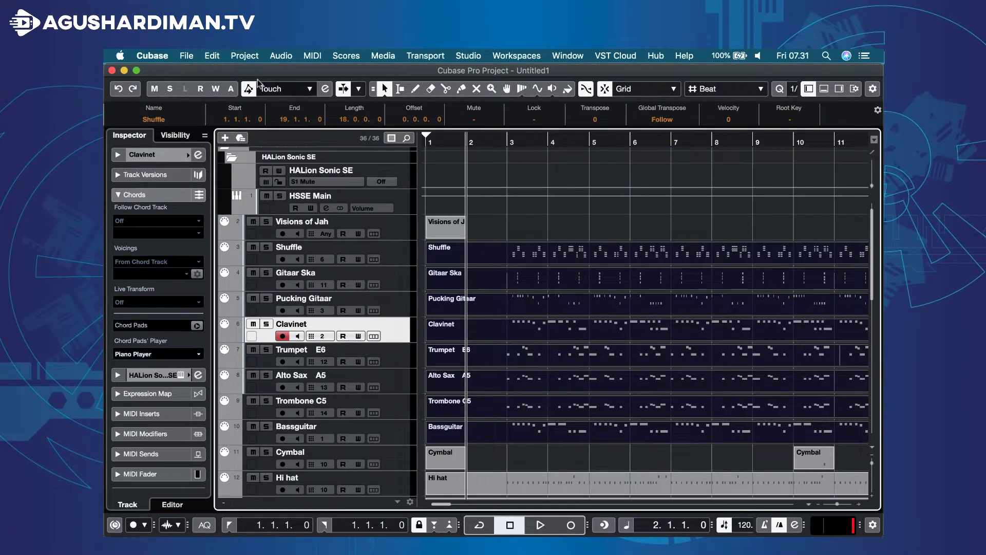
# Generate chord symbols from the selected parts with Project > Chord Track > Create Chord Symbols.
pyautogui.click(241, 55)
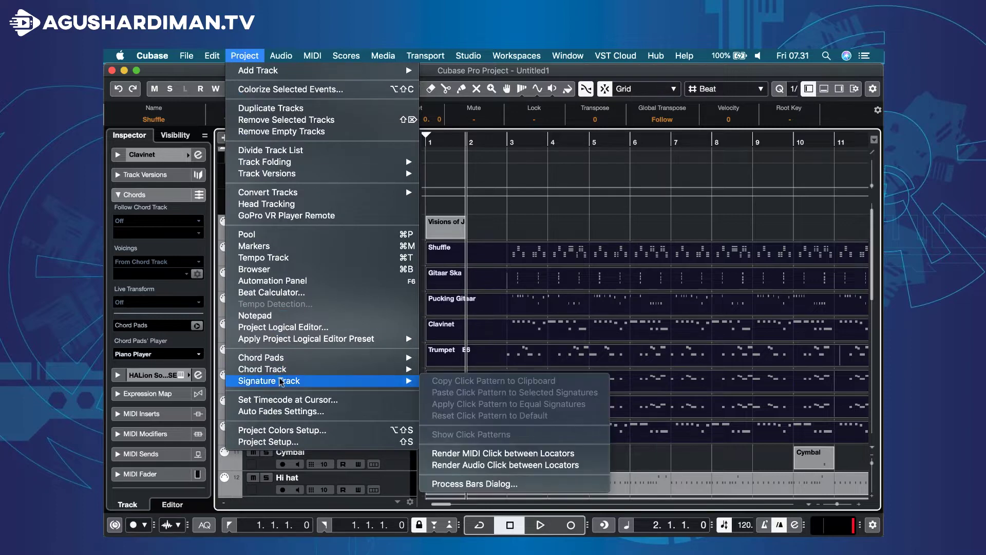
pyautogui.moveTo(303, 371)
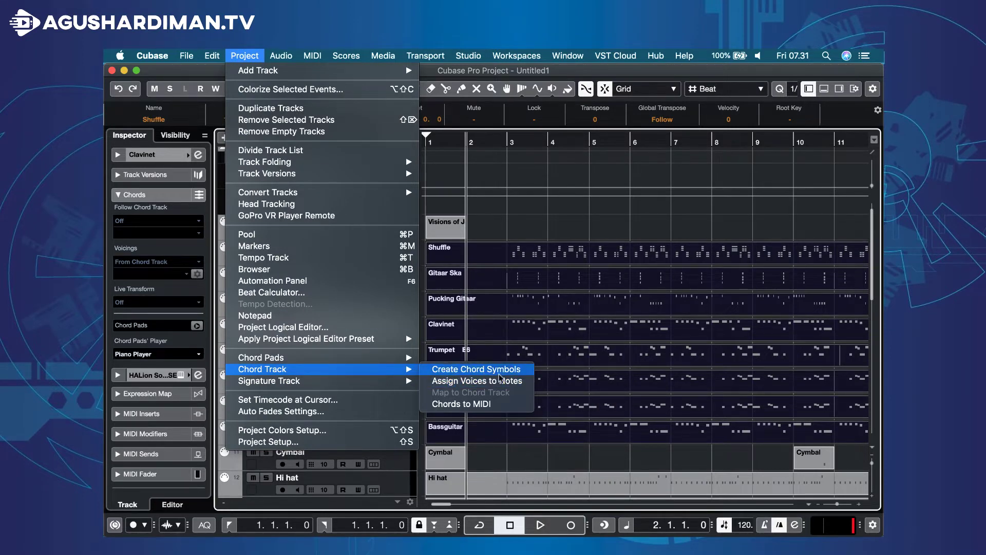
pyautogui.click(523, 370)
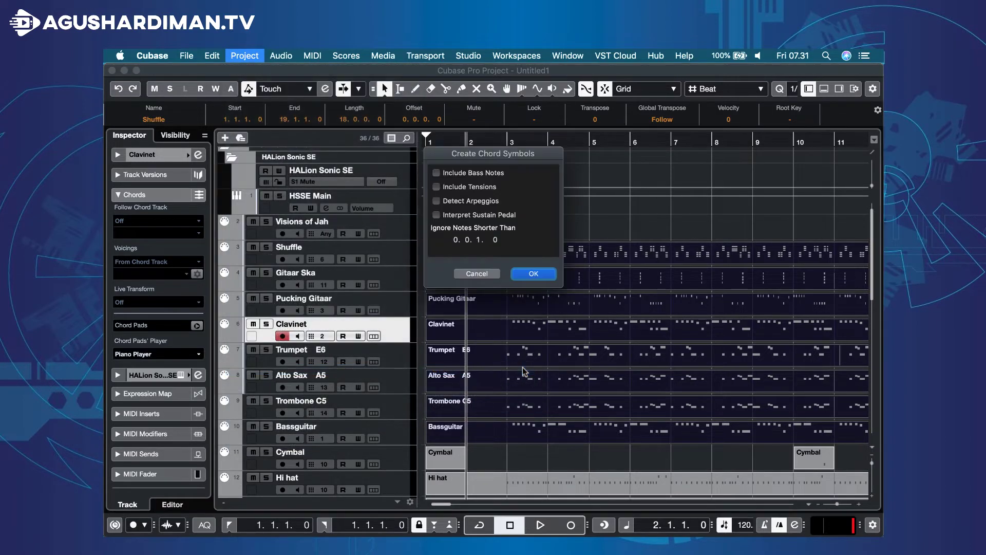
pyautogui.click(534, 272)
pyautogui.scroll(2, 531, 234)
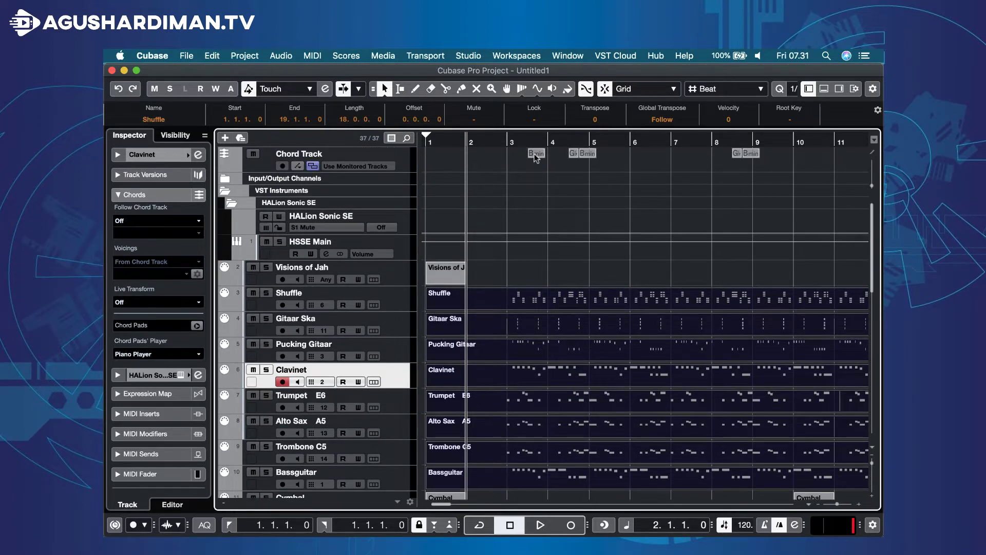
# Make the Chord Track taller and zoom in on bars 1–6.
pyautogui.click(407, 160)
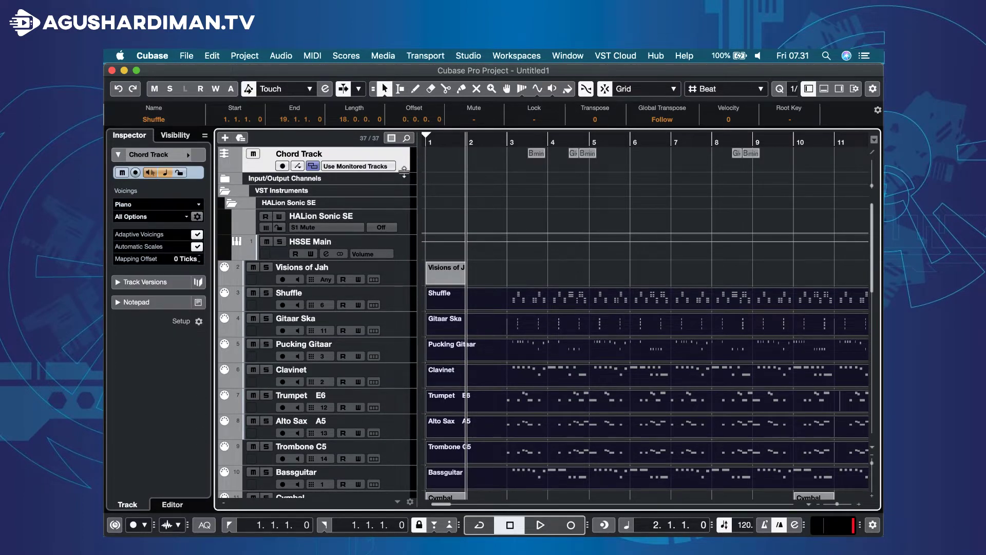
pyautogui.moveTo(404, 176); pyautogui.dragTo(404, 211)
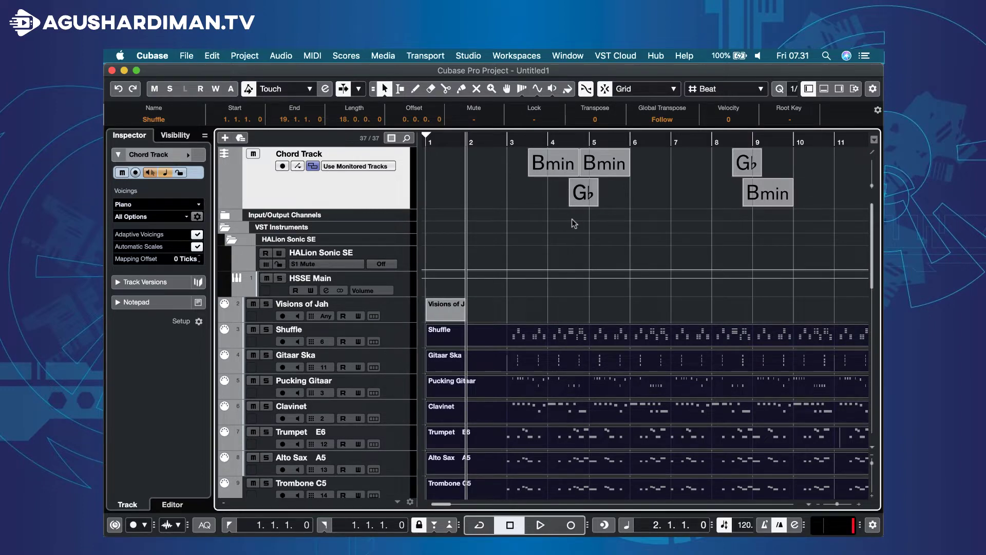
pyautogui.press('h')
pyautogui.press('h')
pyautogui.press('h')
pyautogui.press('h')
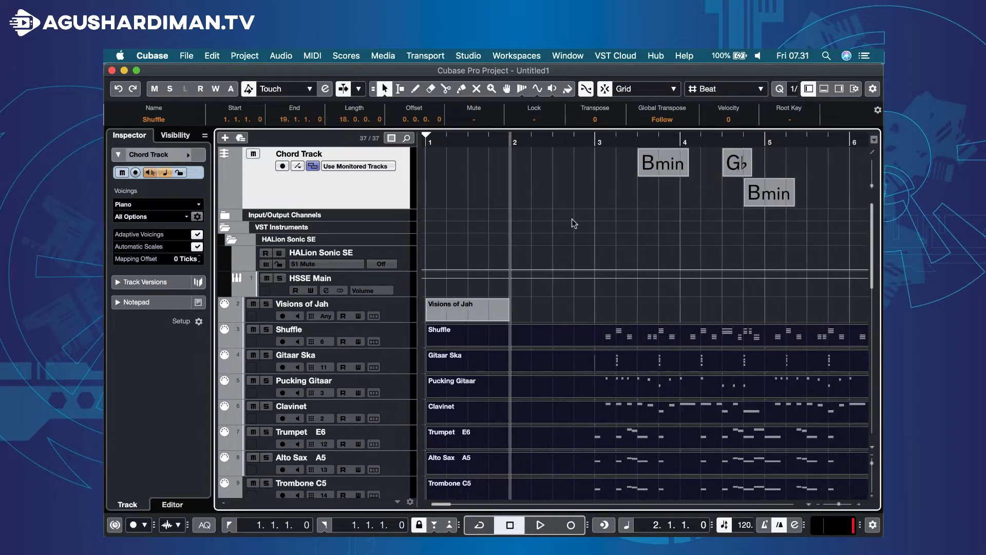
# Play the song with Auto-Scroll to hear the Bmin and G♭ chords, then stop and deselect.
pyautogui.press('space')
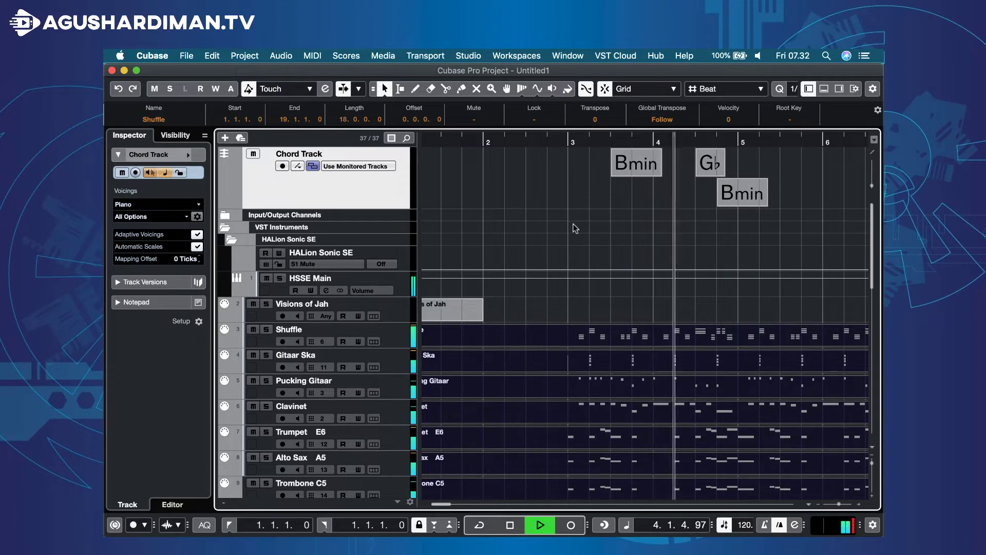
pyautogui.press('f')
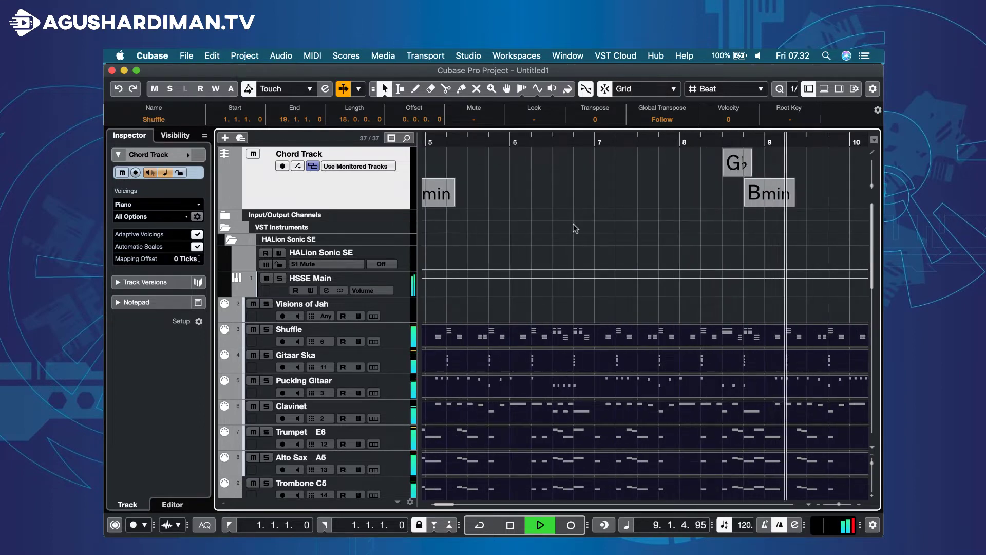
pyautogui.press('space')
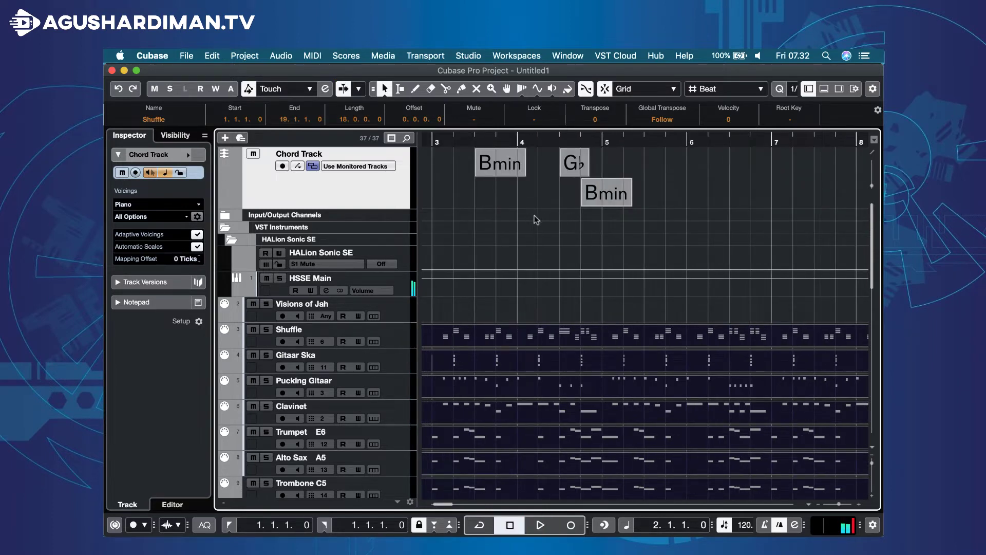
pyautogui.click(516, 220)
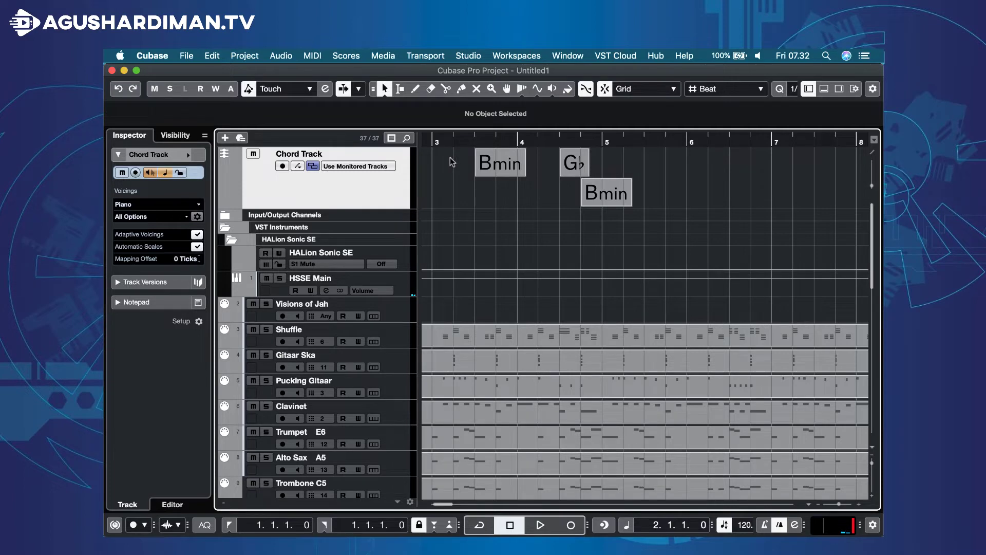
# Zoom out to bars 1–13, select and delete every chord symbol, then zoom back in.
pyautogui.press('g')
pyautogui.press('g')
pyautogui.press('g')
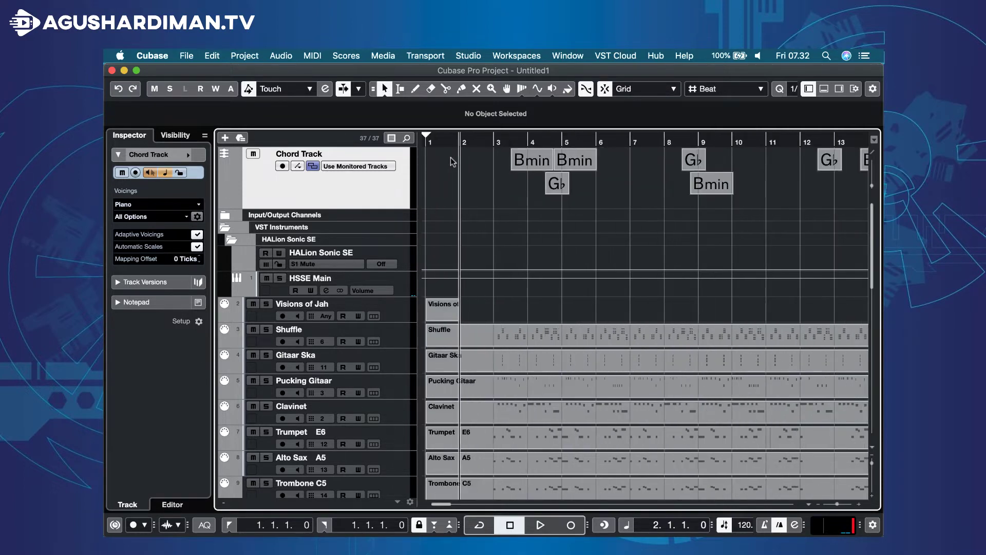
pyautogui.moveTo(568, 160); pyautogui.dragTo(859, 190)
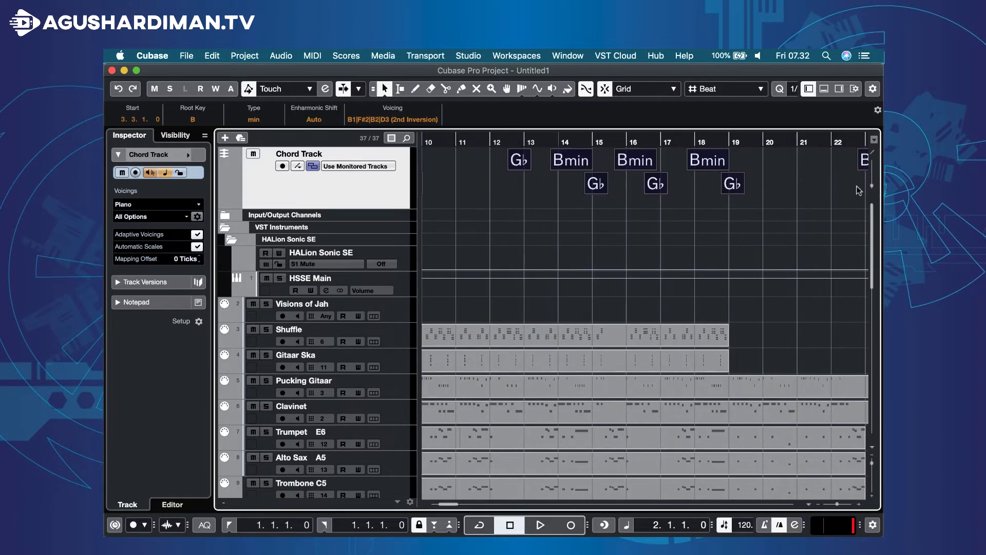
pyautogui.press('Delete')
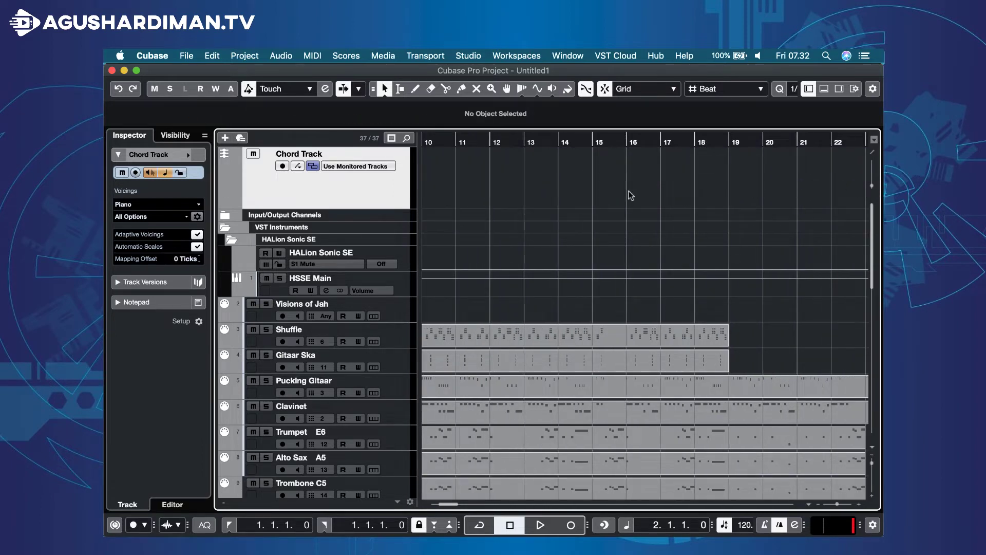
pyautogui.hscroll(-5, 630, 195)
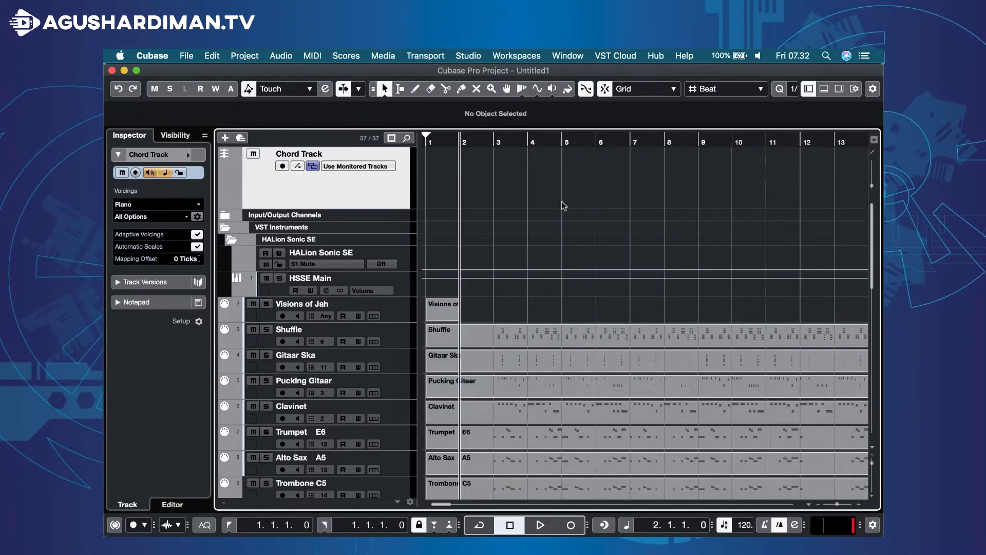
pyautogui.press('h')
pyautogui.press('h')
pyautogui.press('h')
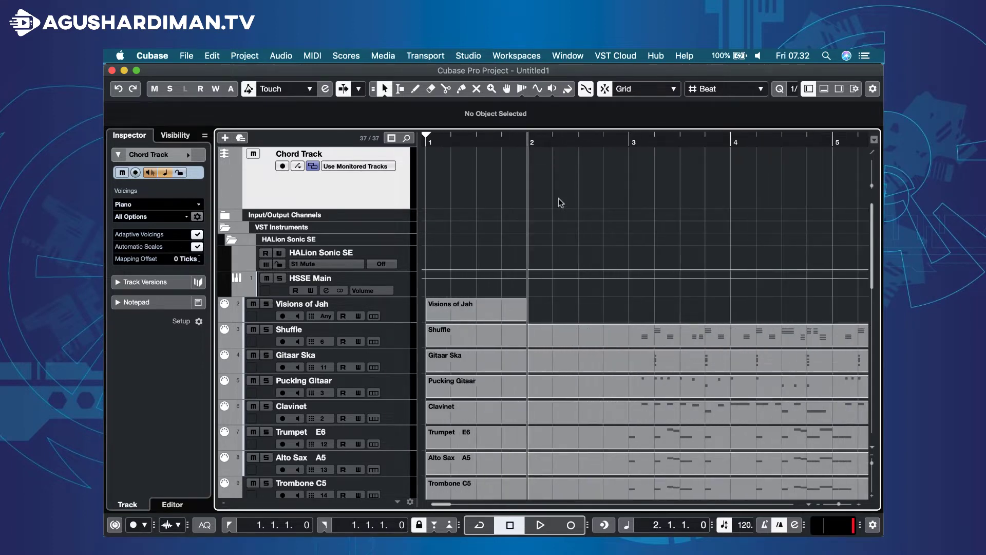
# Draw blank chord events at bar 2, bar 2 beat 3, bar 3 and bar 3 beat 3.
pyautogui.click(415, 88)
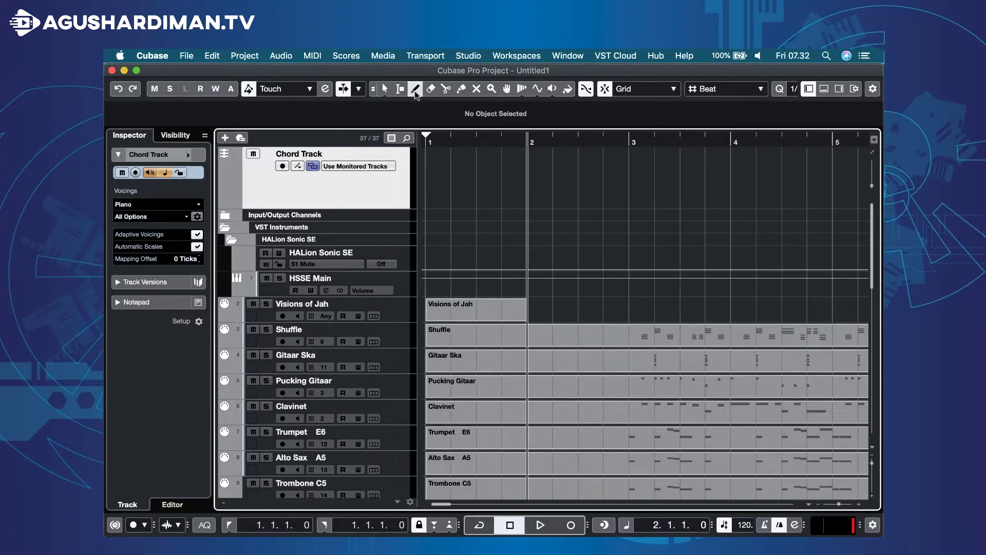
pyautogui.click(532, 180)
pyautogui.click(589, 181)
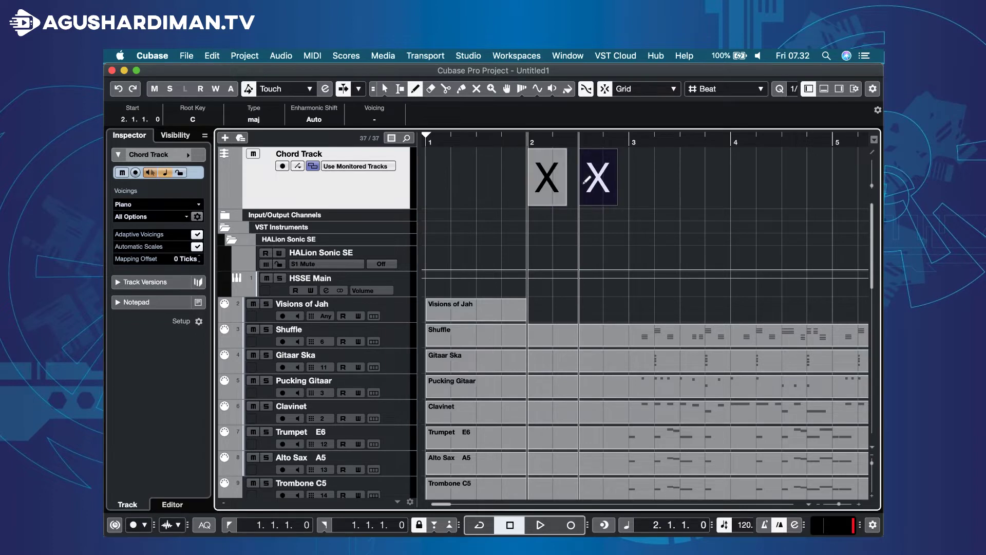
pyautogui.click(636, 177)
pyautogui.click(689, 177)
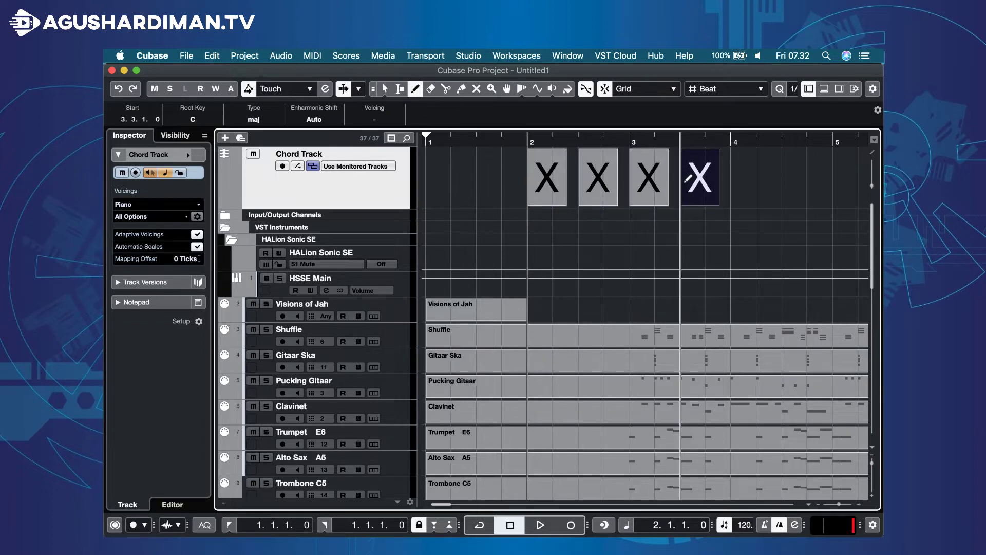
pyautogui.click(384, 88)
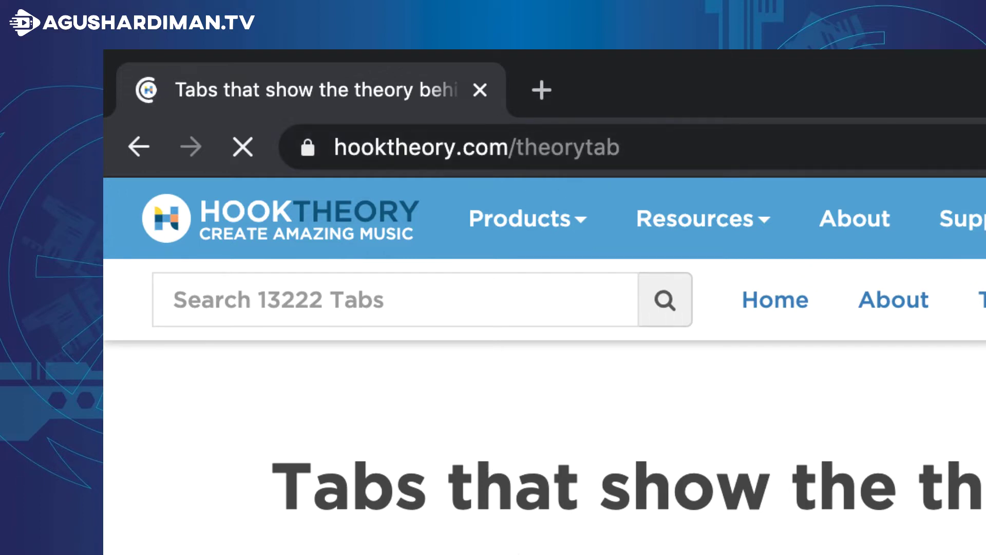
# Search Hooktheory tabs for 'red red wine ub40' and open the Red Red Wine result.
pyautogui.click(333, 300)
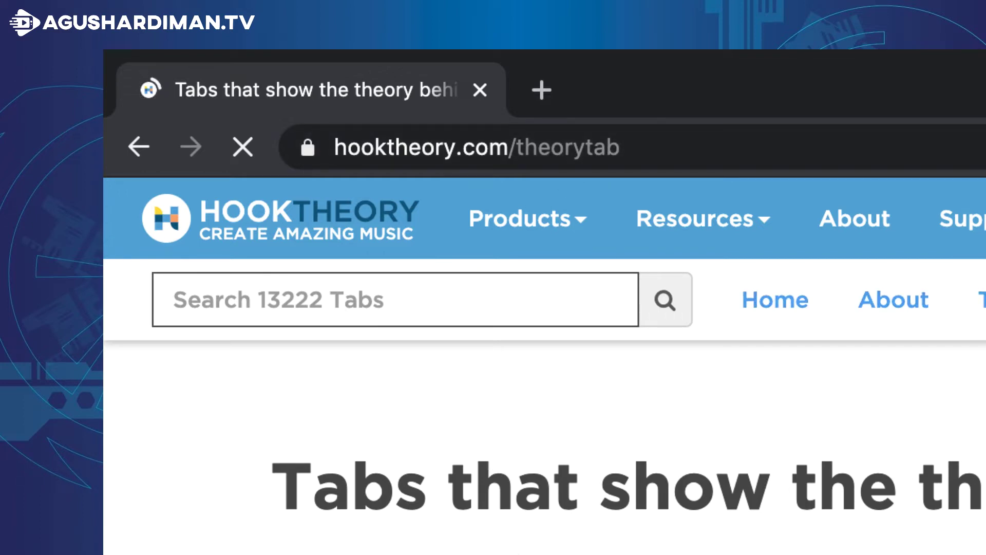
pyautogui.write('red red w')
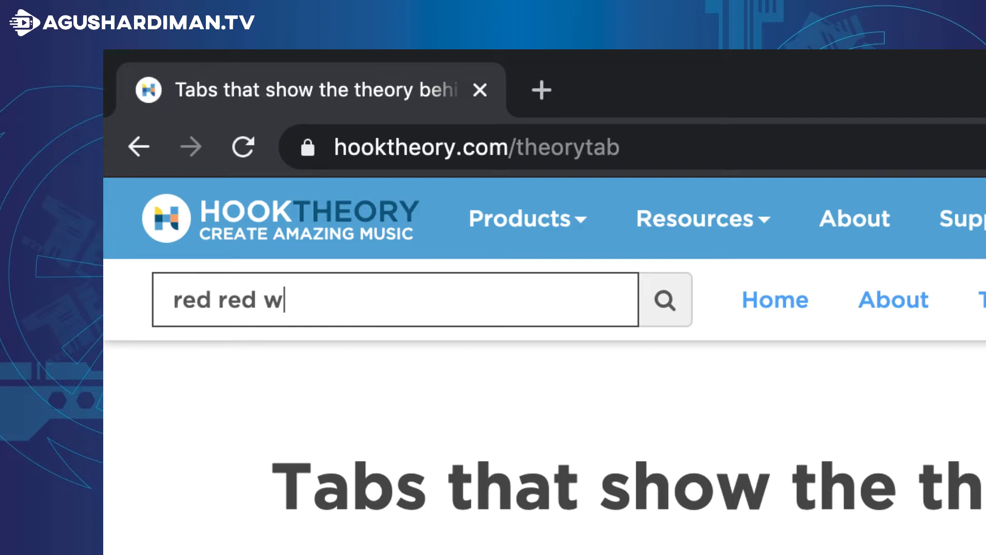
pyautogui.write('ine ub40')
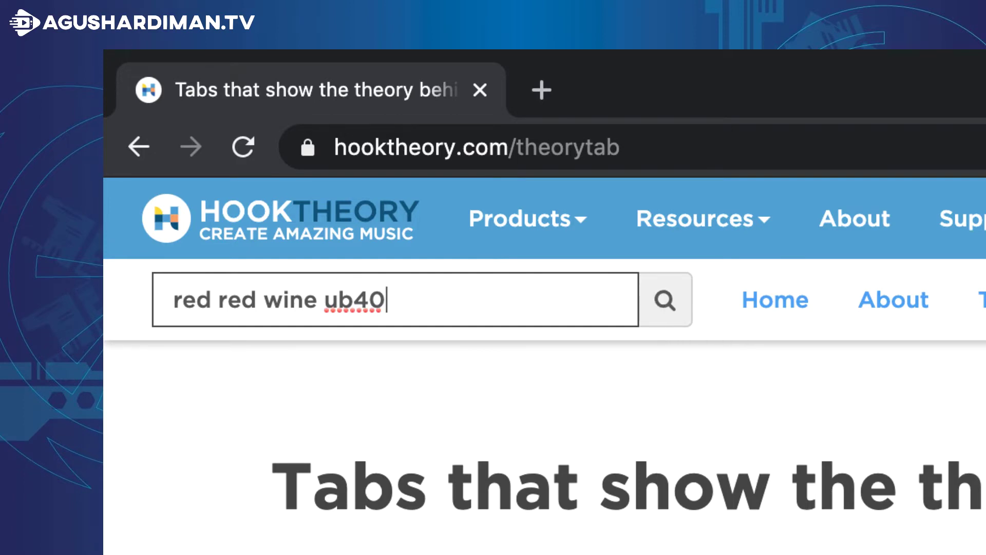
pyautogui.click(657, 295)
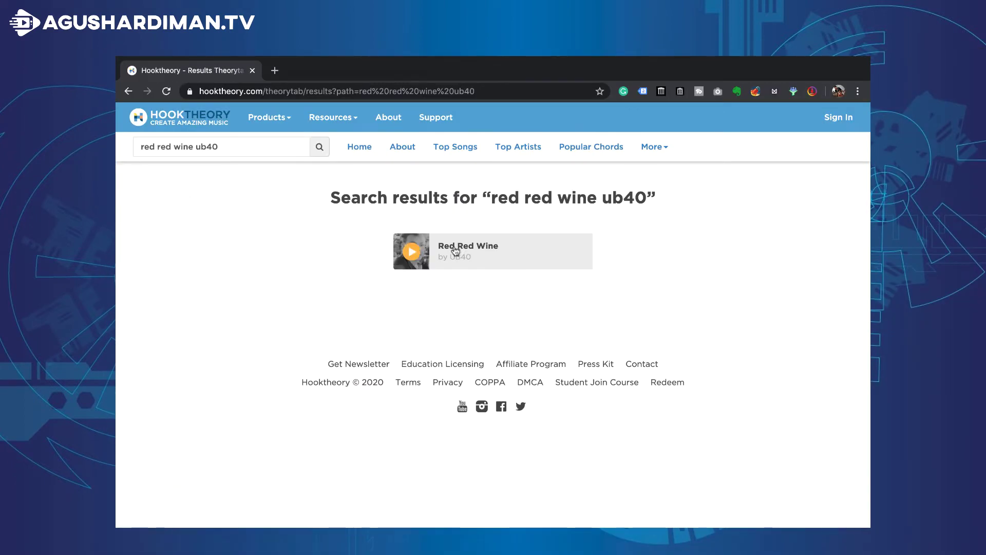
pyautogui.click(455, 251)
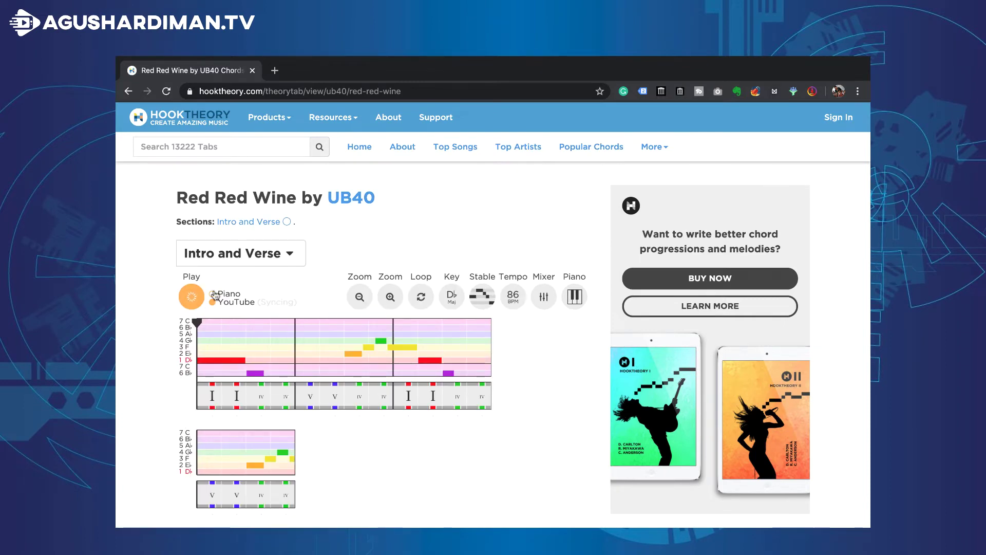
# Switch the Red Red Wine tab to piano sound, zoom the chart in twice, and play the progression.
pyautogui.click(230, 297)
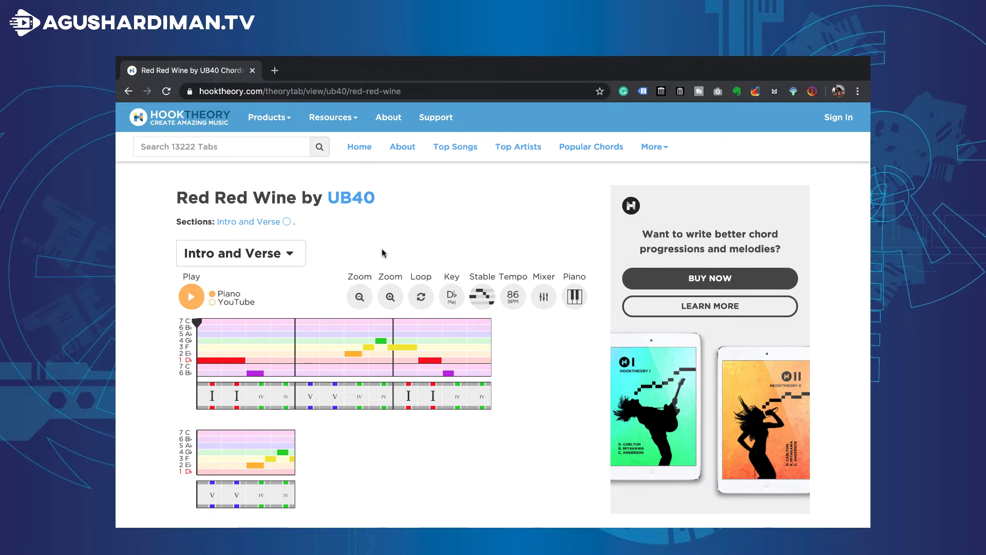
pyautogui.click(390, 297)
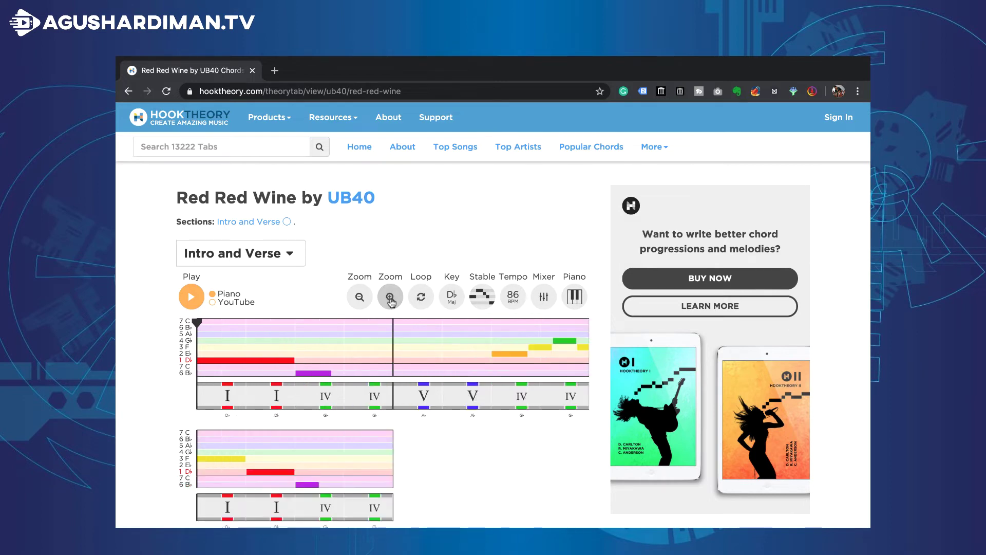
pyautogui.click(390, 298)
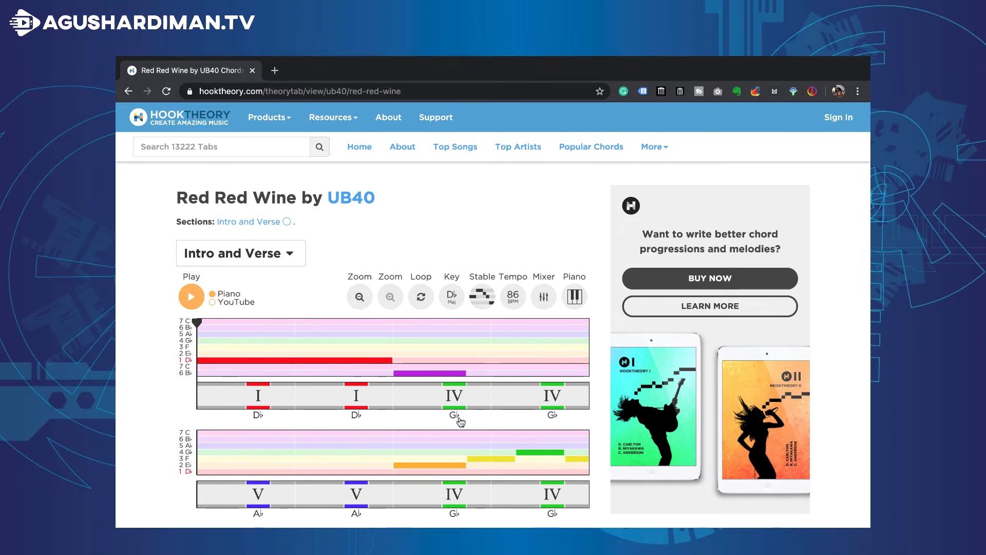
pyautogui.click(190, 298)
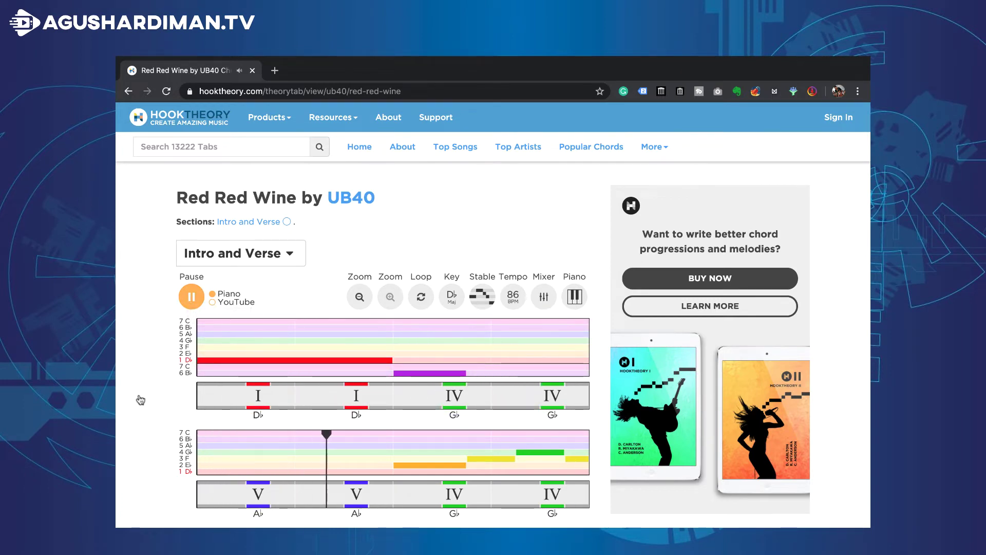
pyautogui.press('space')
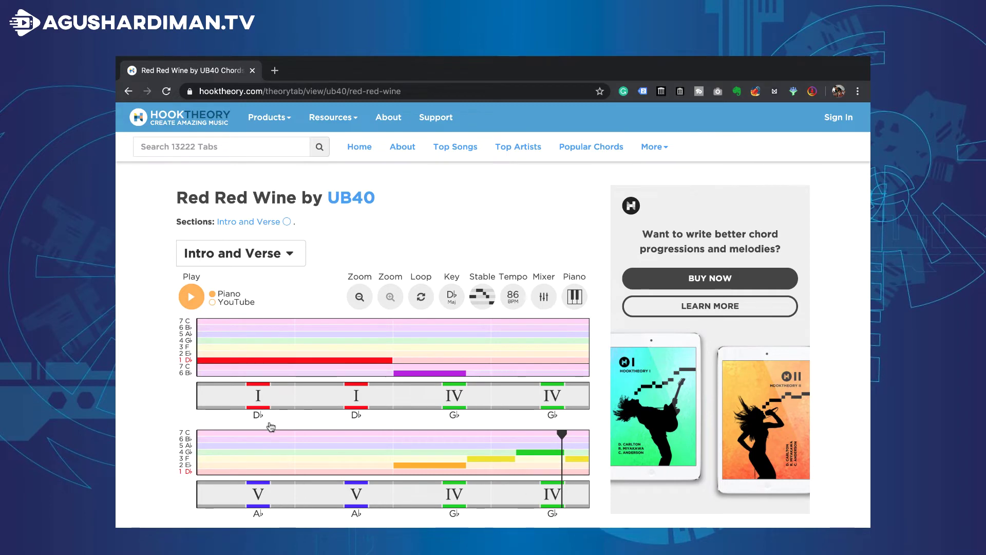
# In the Chord Editor, set the four blank chord events to Db, Gb, Ab and Gb major.
pyautogui.press('super+Tab')
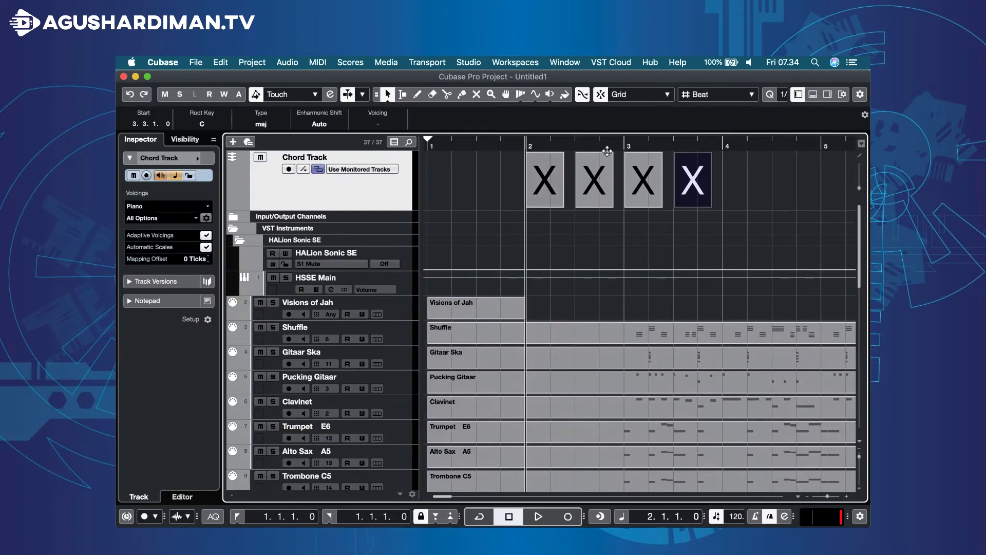
pyautogui.doubleClick(537, 191)
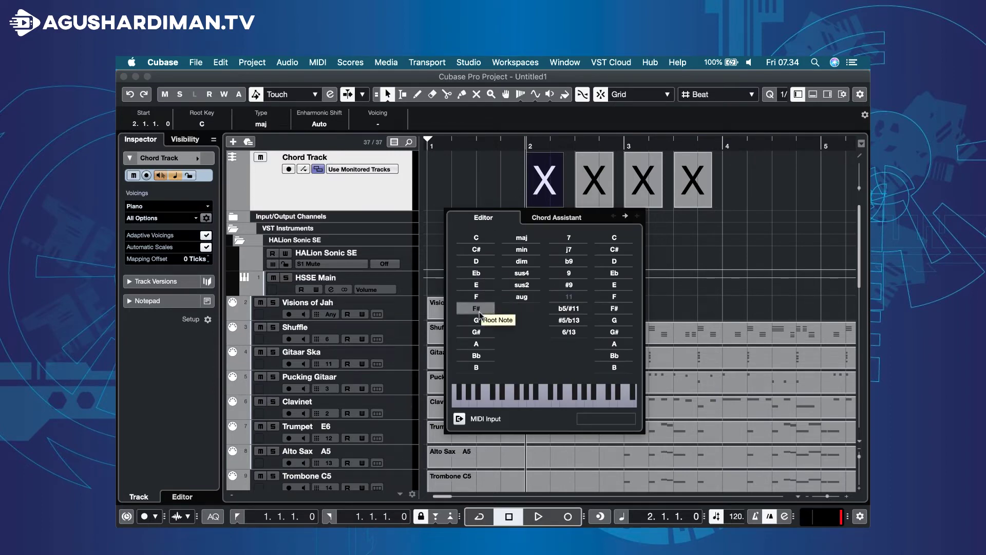
pyautogui.click(477, 250)
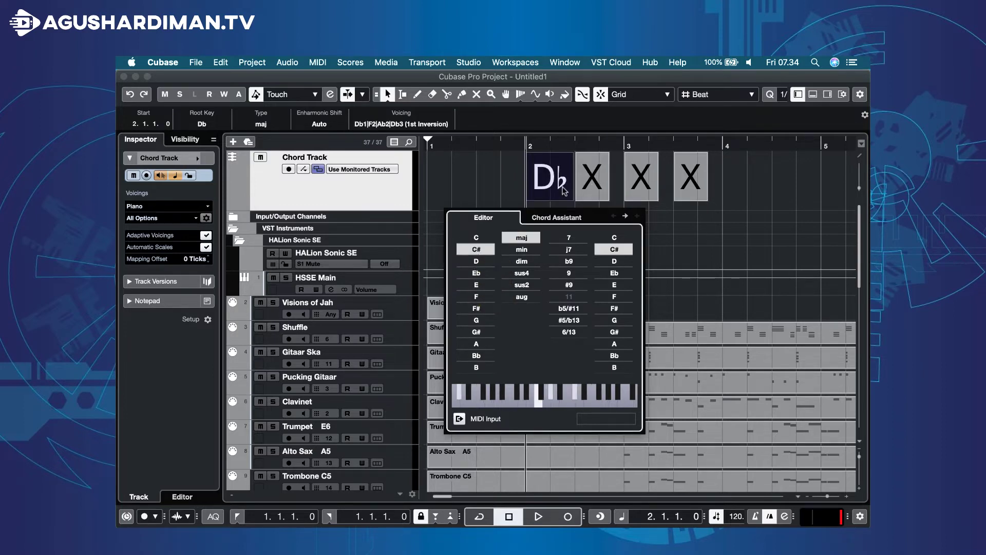
pyautogui.click(626, 216)
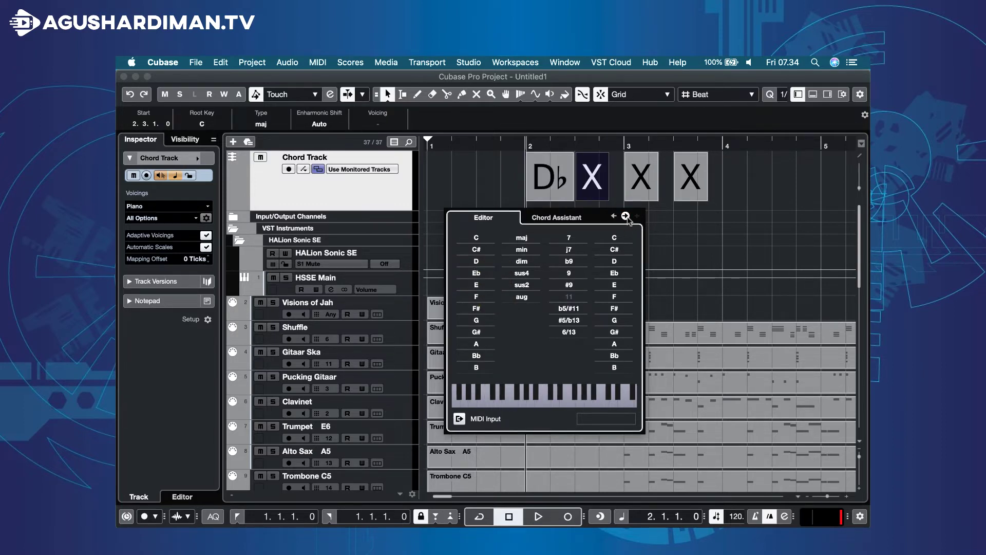
pyautogui.click(483, 311)
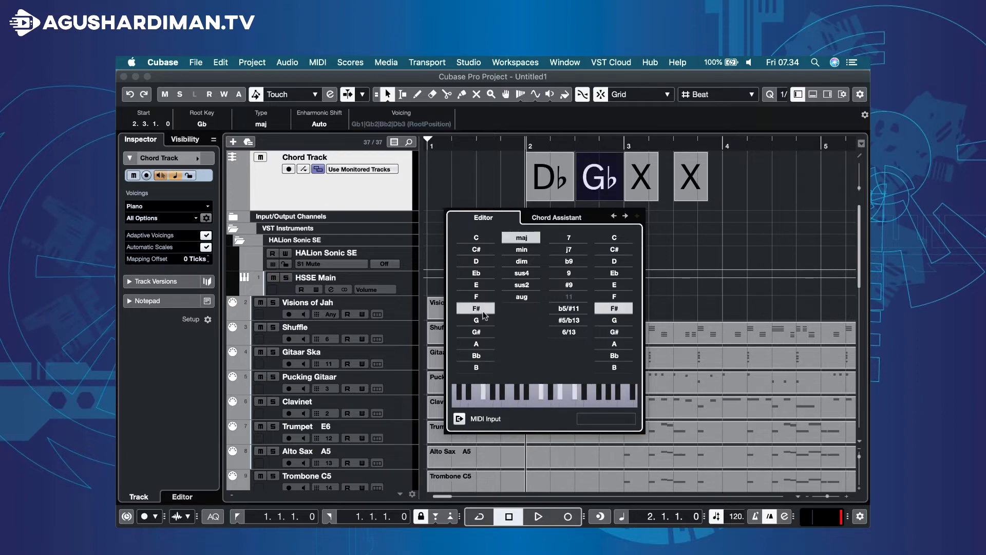
pyautogui.click(626, 216)
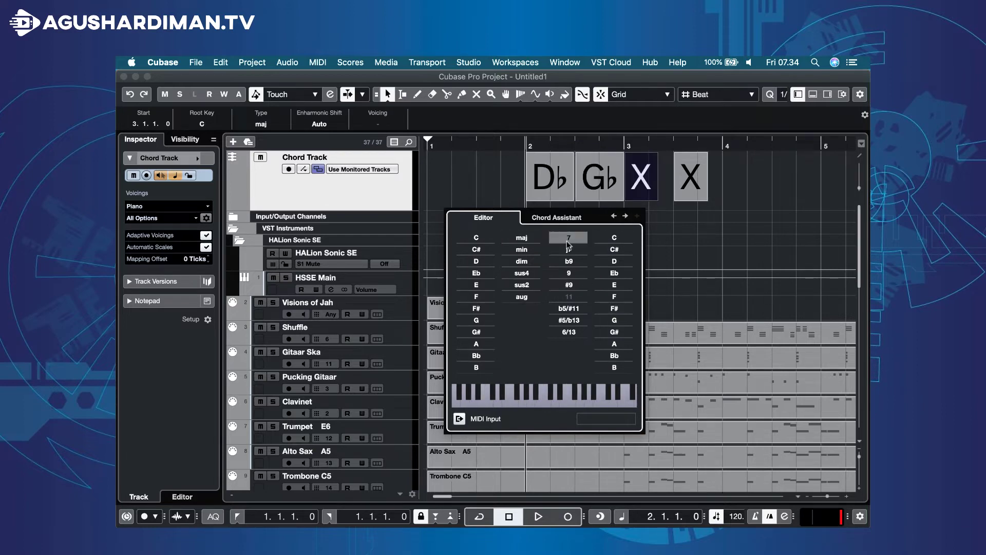
pyautogui.click(476, 332)
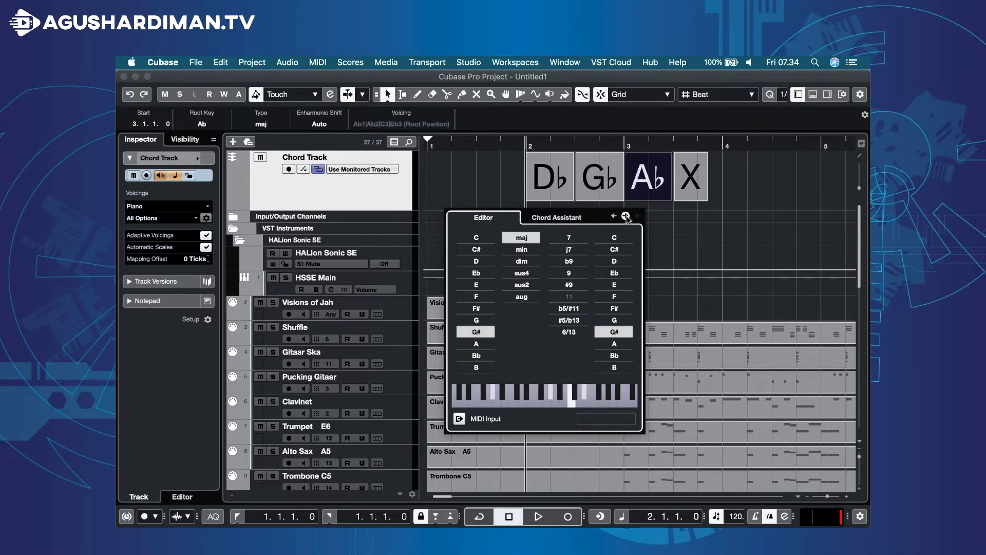
pyautogui.click(625, 216)
pyautogui.click(478, 310)
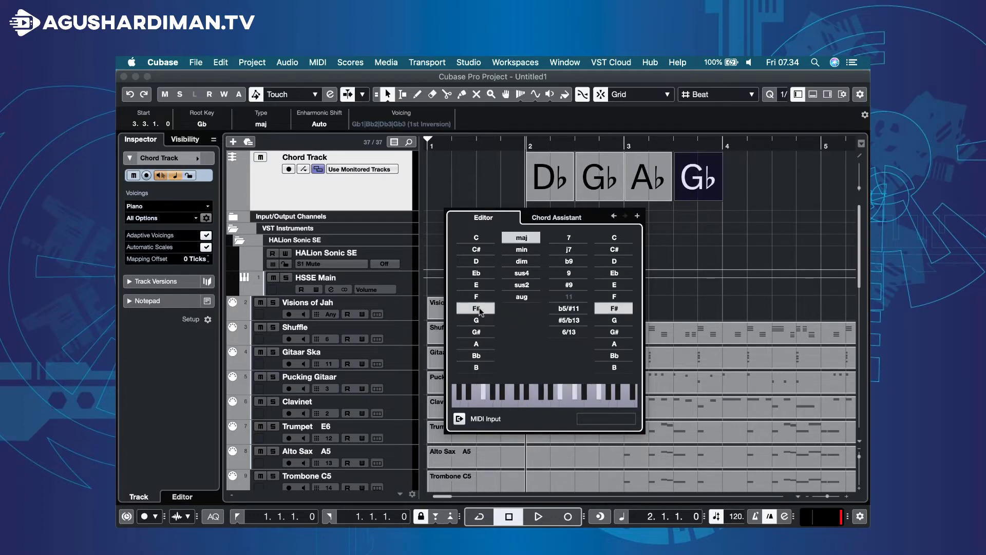
pyautogui.click(747, 186)
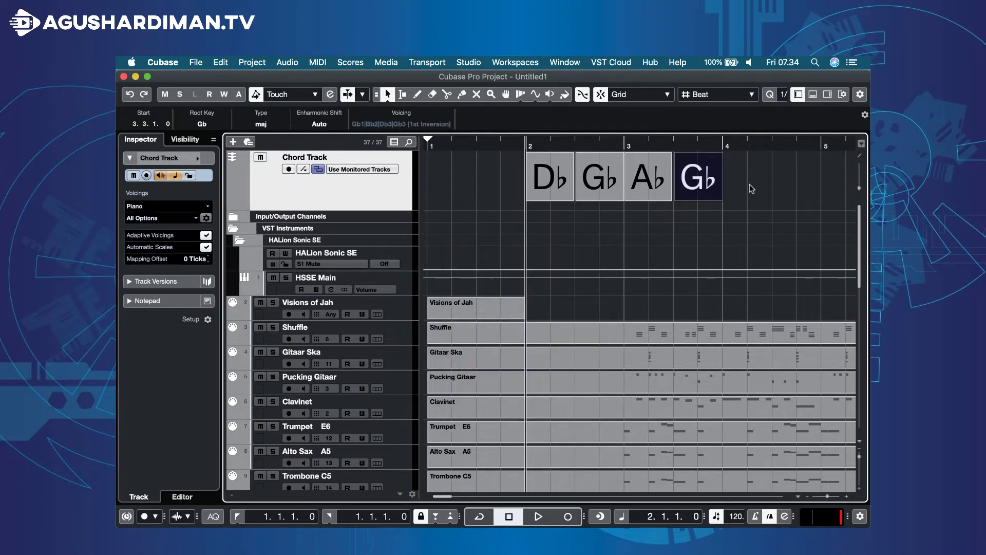
# Select the Db, Gb, Ab and Gb chord events in turn to check their settings.
pyautogui.click(550, 200)
pyautogui.click(595, 198)
pyautogui.click(642, 195)
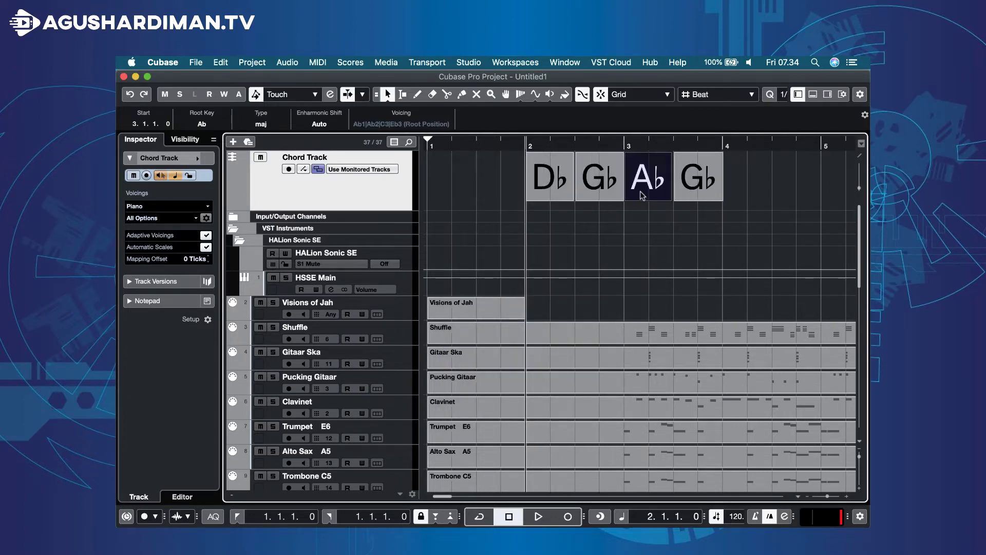
pyautogui.click(703, 194)
pyautogui.hotkey('ctrl', 'Right')
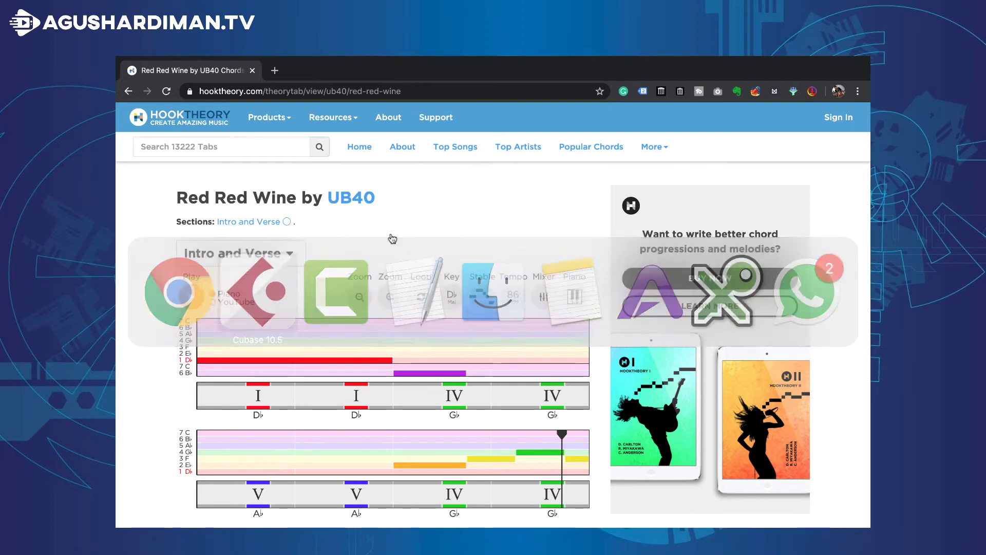
pyautogui.press('super+Tab')
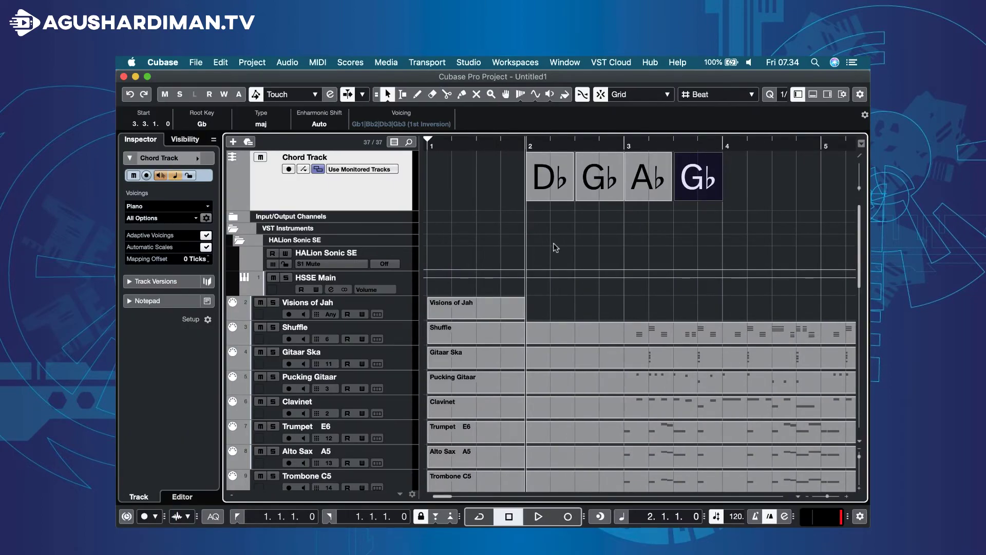
pyautogui.press('super+Tab')
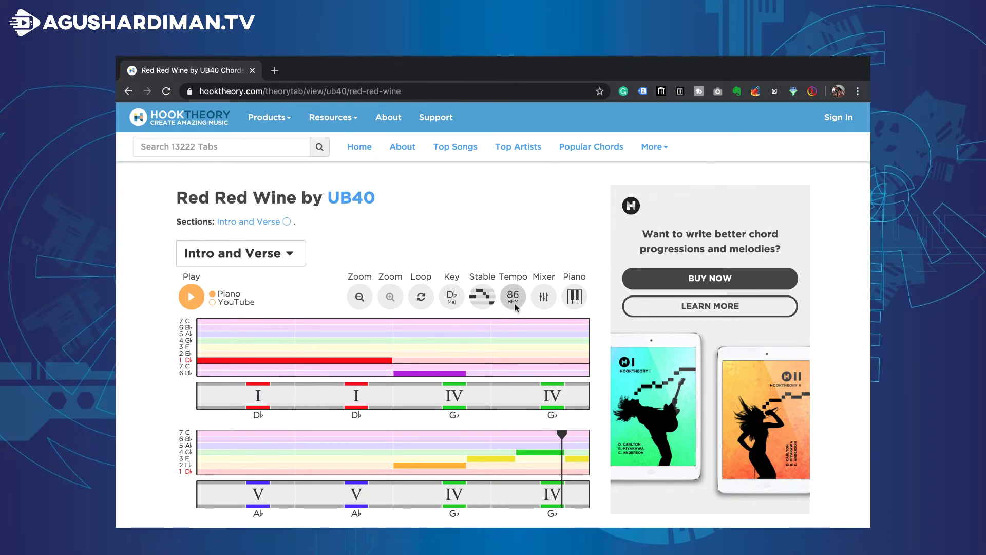
pyautogui.press('super+Tab')
pyautogui.click(733, 516)
# Set the project tempo to 86 BPM and zoom out to show bars 1 to 6.
pyautogui.write('86')
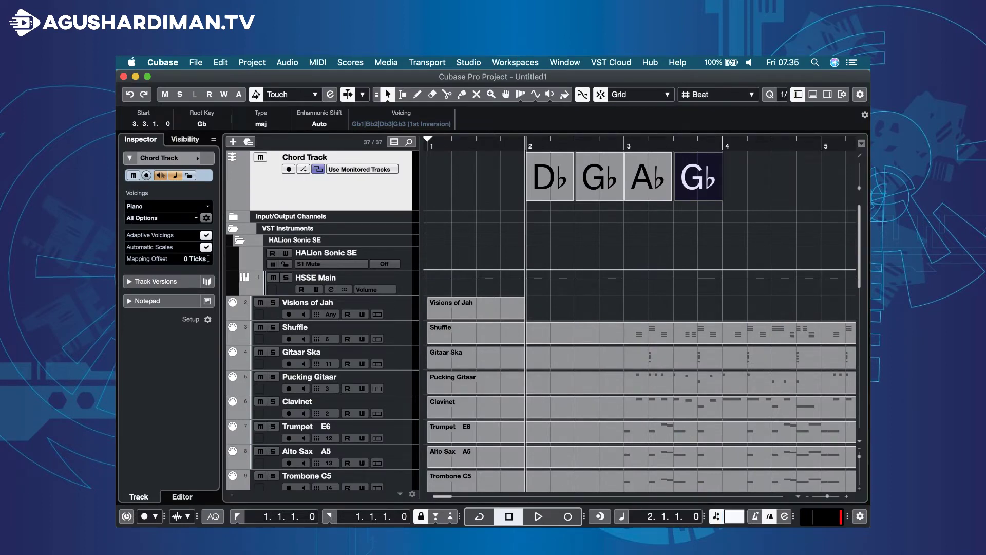
pyautogui.press('Return')
pyautogui.click(603, 225)
pyautogui.press('g')
pyautogui.press('g')
pyautogui.press('g')
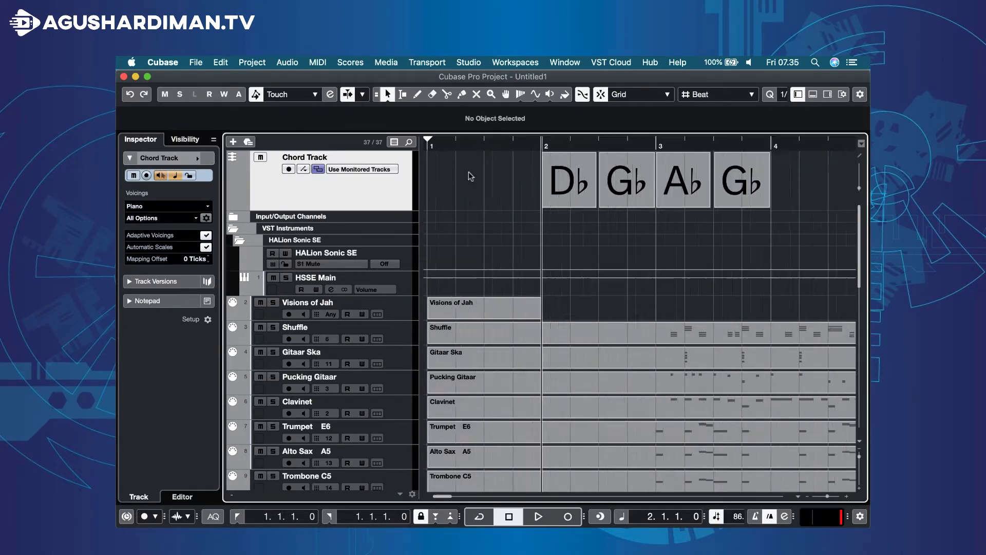
# Copy the four chord events and paste them at bar 4.
pyautogui.moveTo(485, 175); pyautogui.dragTo(684, 204)
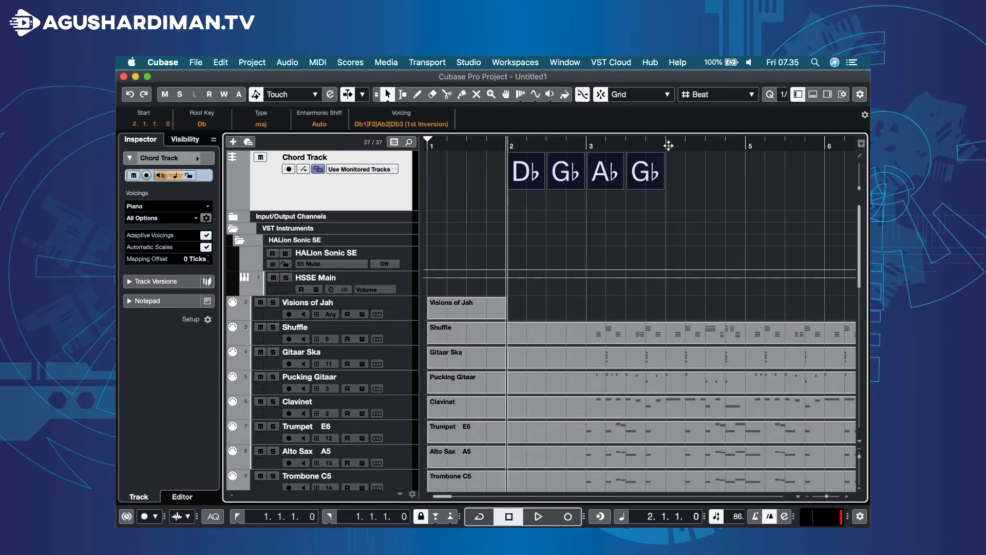
pyautogui.click(667, 143)
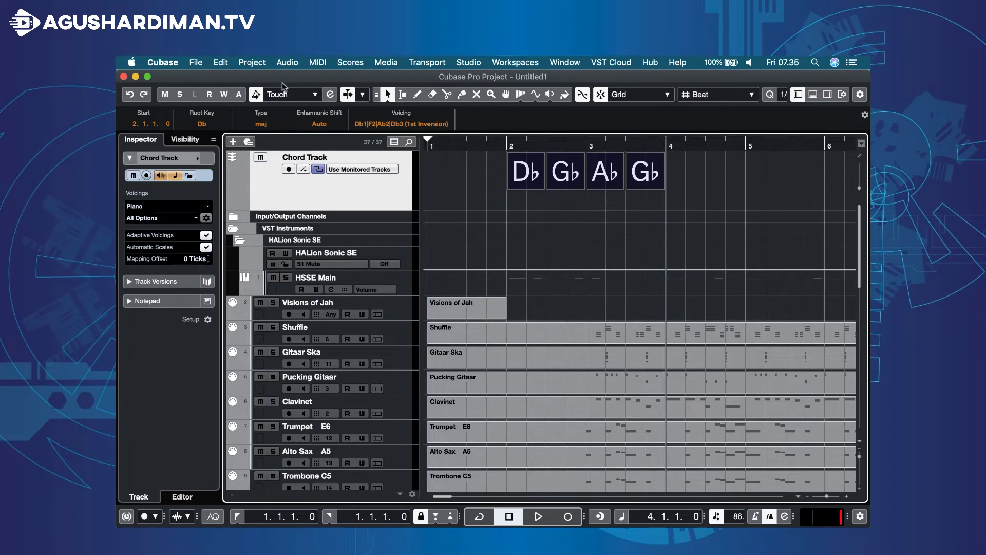
pyautogui.click(220, 62)
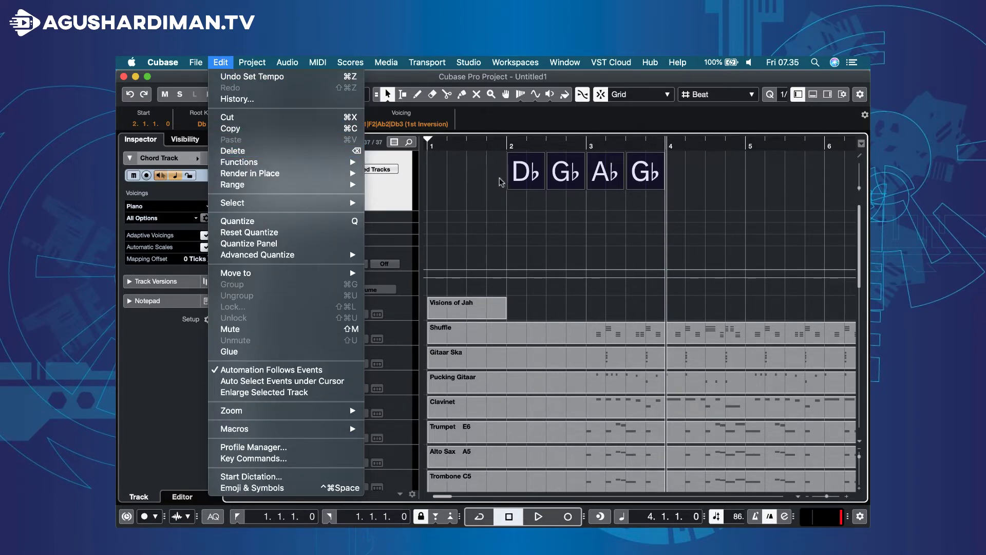
pyautogui.click(265, 129)
pyautogui.click(220, 63)
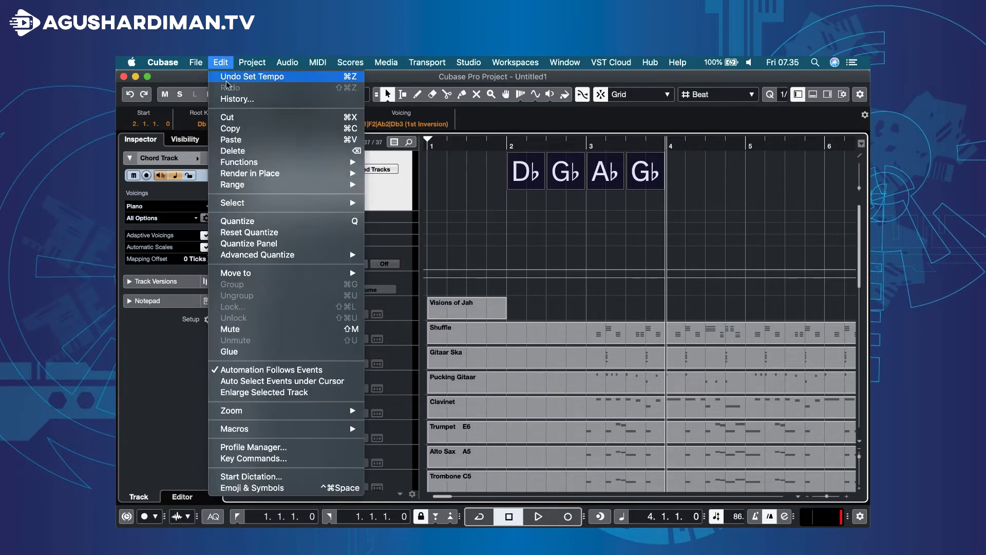
pyautogui.click(256, 139)
# Copy all eight chord events and paste them at bar 6, then zoom to view the chord track.
pyautogui.moveTo(473, 183); pyautogui.dragTo(836, 198)
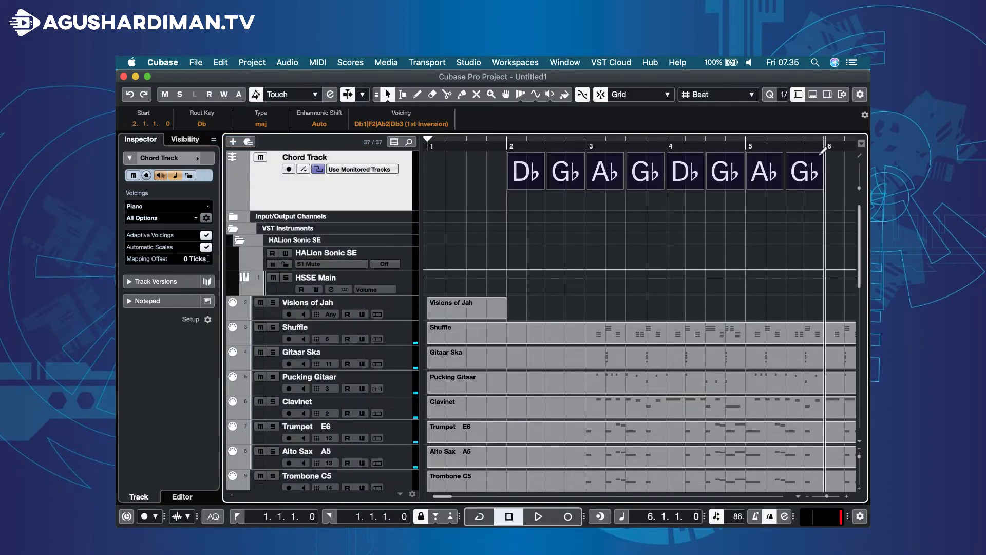
pyautogui.click(219, 61)
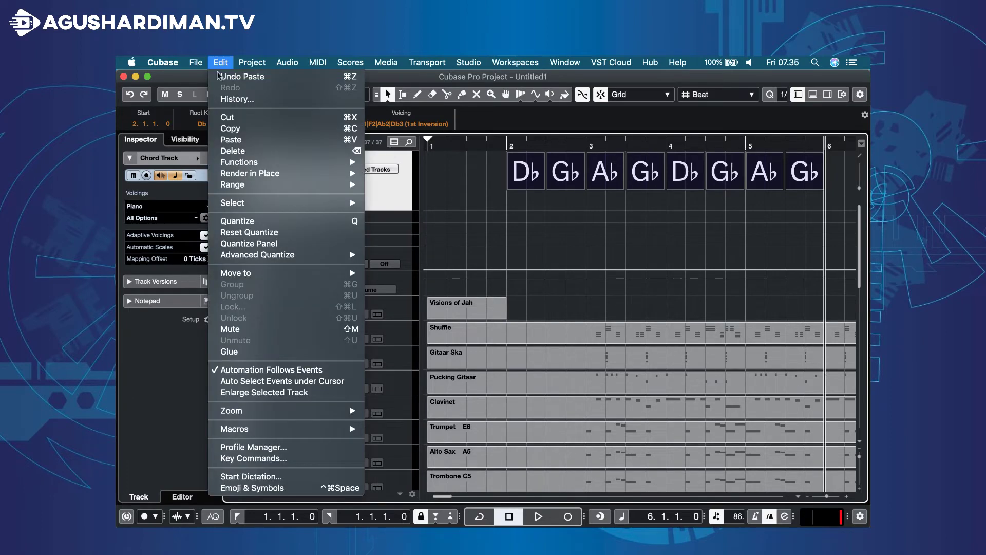
pyautogui.click(228, 129)
pyautogui.click(221, 62)
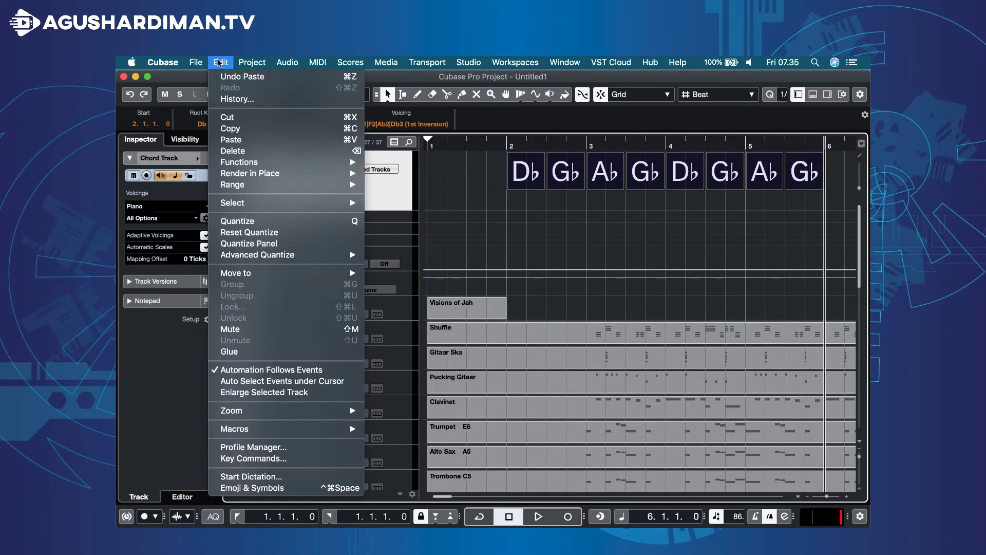
pyautogui.click(244, 140)
pyautogui.press('g')
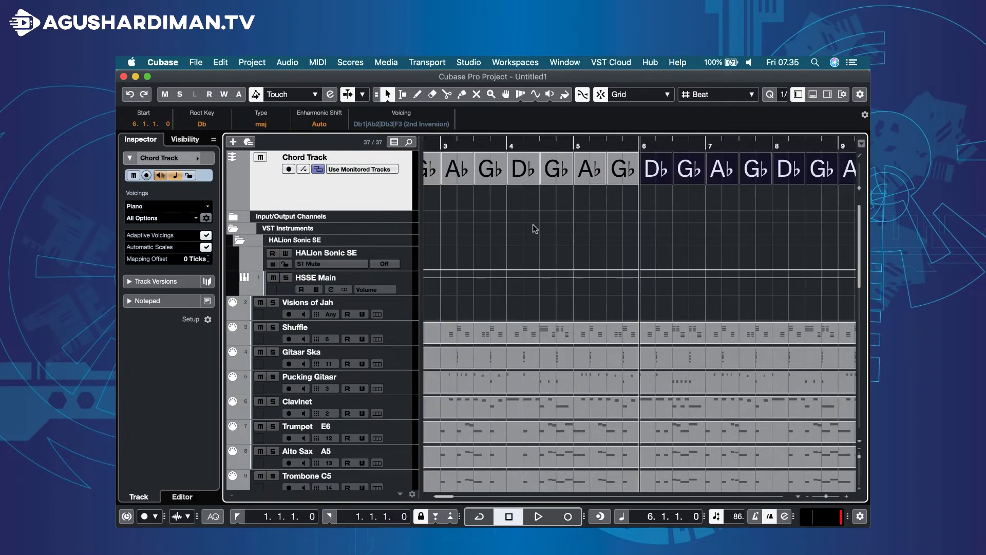
pyautogui.press('g')
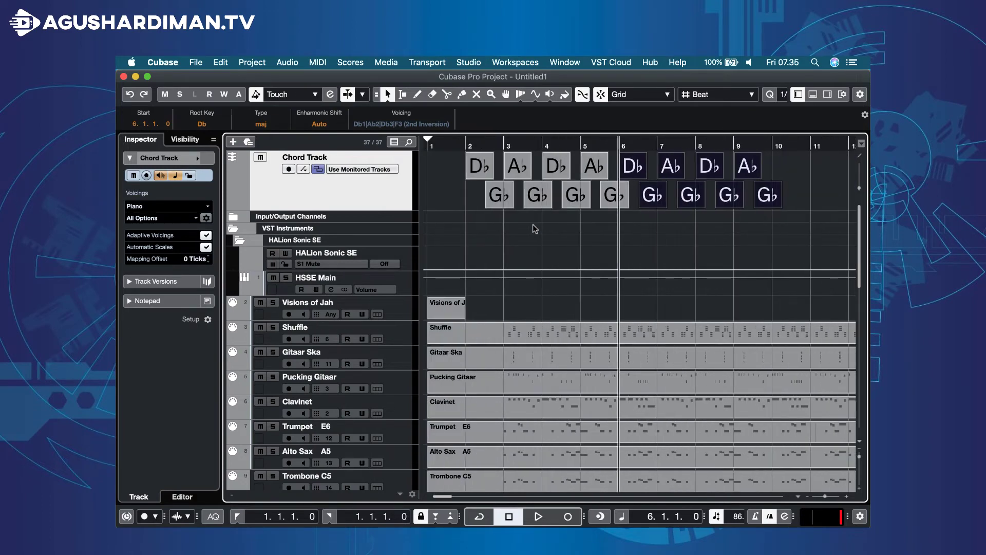
pyautogui.press('h')
pyautogui.press('h')
pyautogui.press('h')
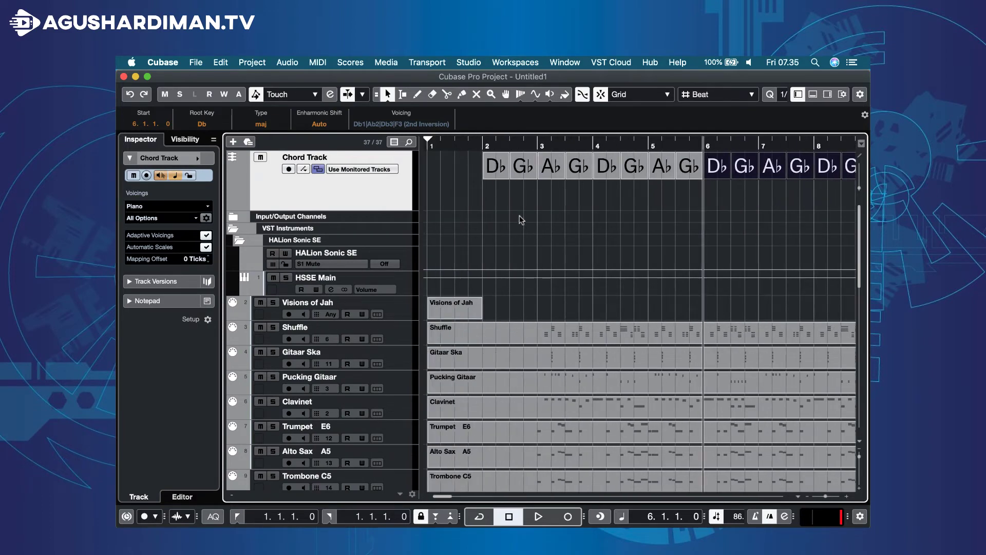
pyautogui.click(503, 199)
# Return the playback position to bar 2 and select the parts from Shuffle to Bassguitar.
pyautogui.click(481, 149)
pyautogui.scroll(-5, 487, 233)
pyautogui.scroll(2, 487, 233)
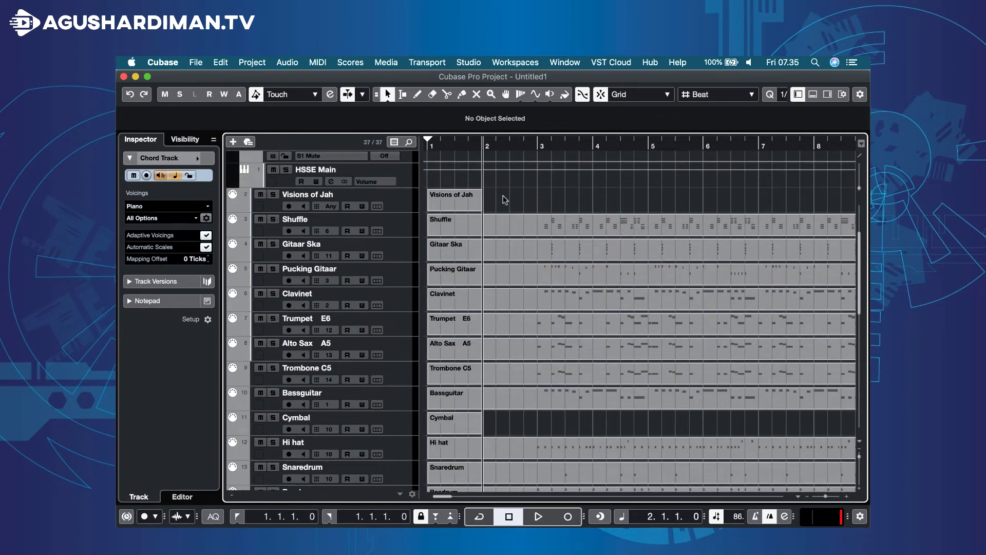
pyautogui.moveTo(502, 198); pyautogui.dragTo(630, 405)
pyautogui.hscroll(5, 630, 404)
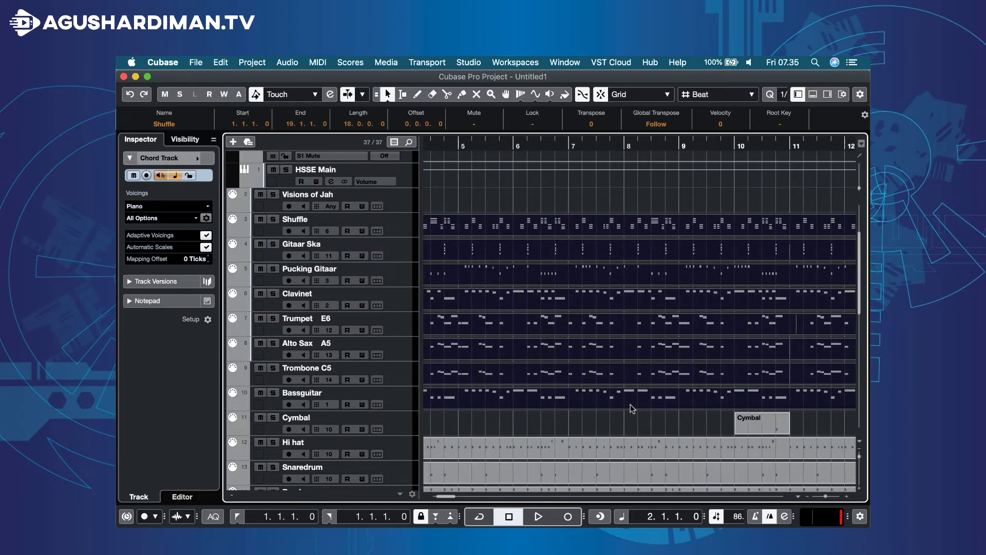
pyautogui.hscroll(-5, 630, 404)
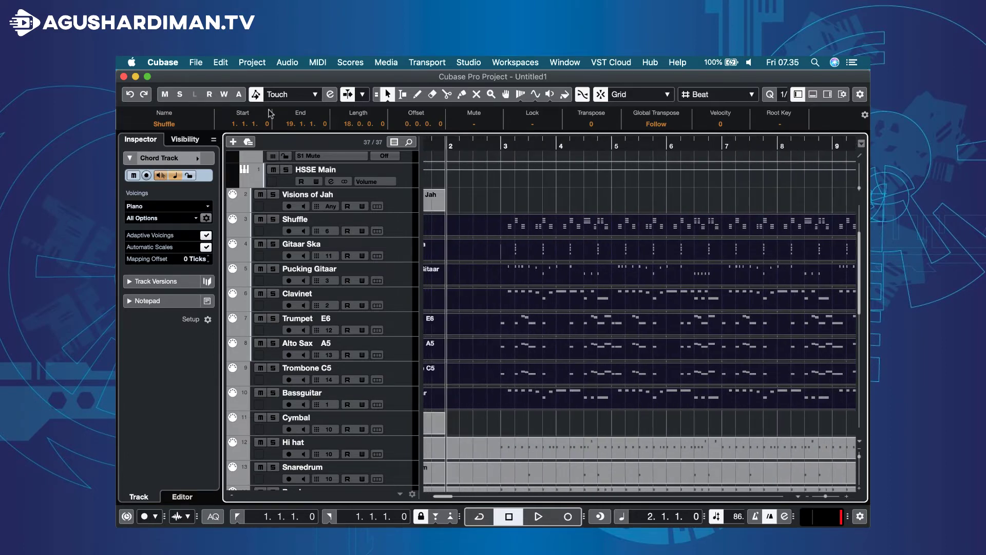
# Apply Map to Chord Track to the selected parts in Chords mode.
pyautogui.click(255, 62)
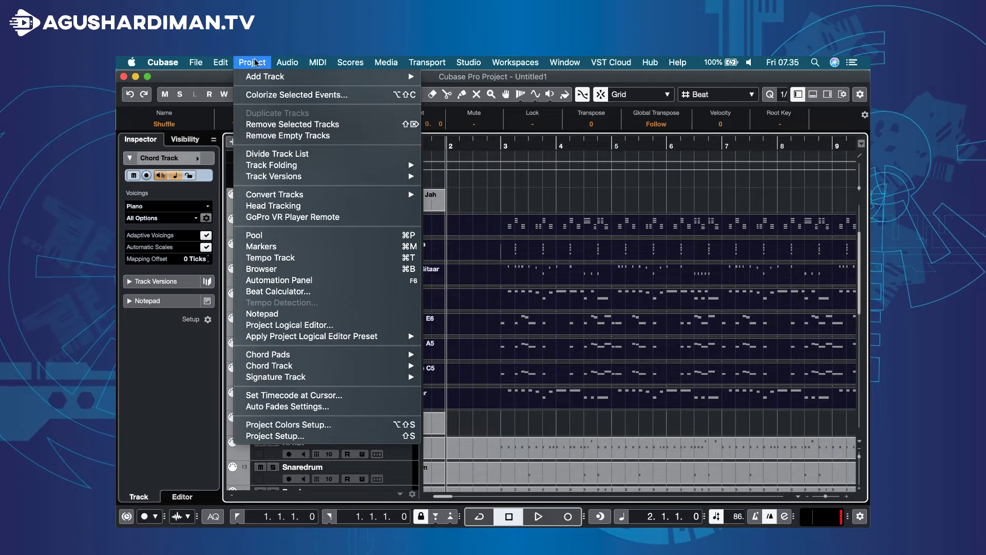
pyautogui.moveTo(291, 366)
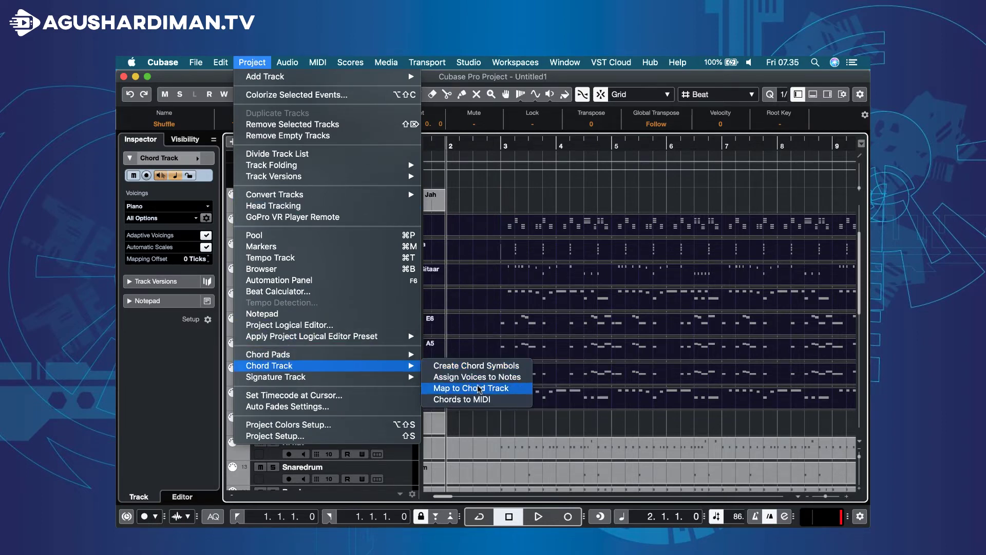
pyautogui.click(513, 387)
pyautogui.click(420, 194)
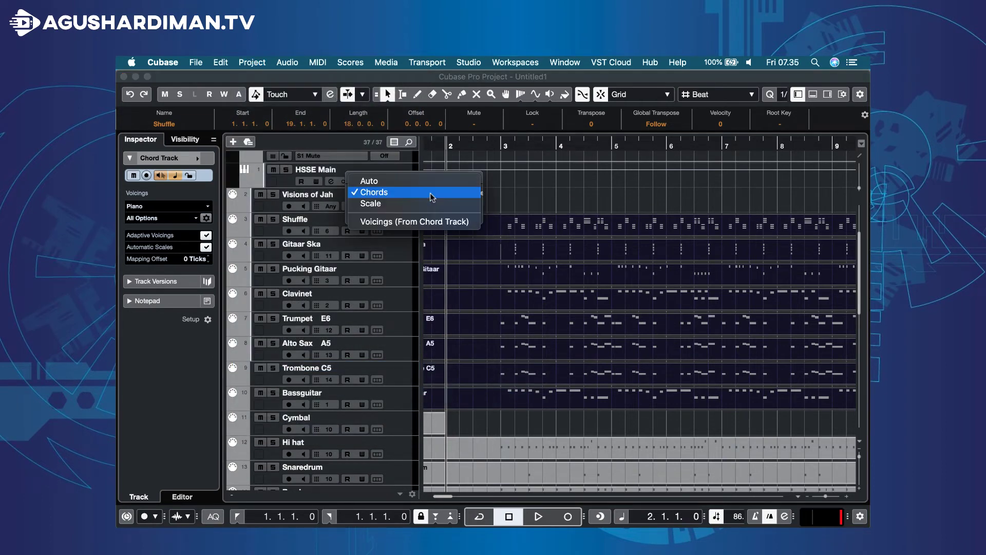
pyautogui.click(377, 191)
pyautogui.click(454, 210)
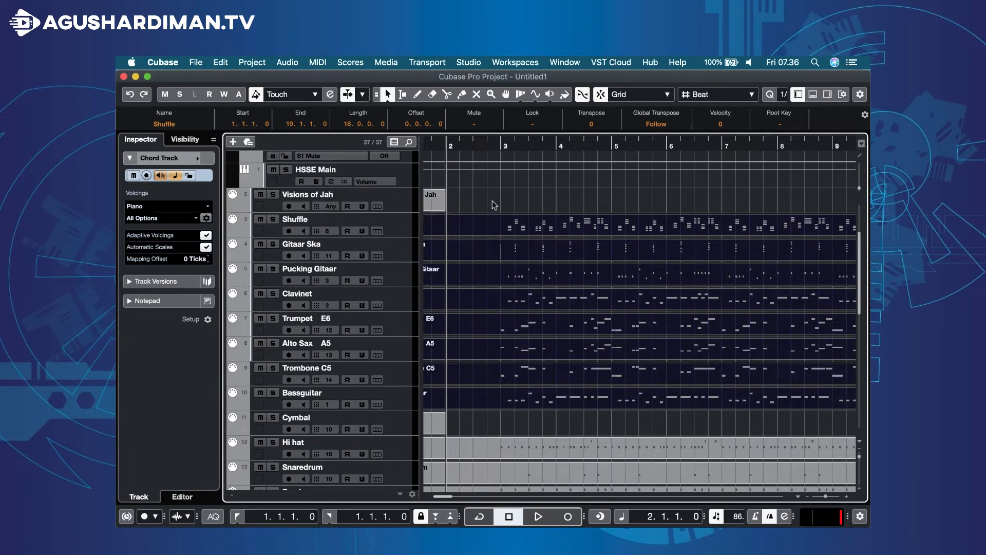
pyautogui.click(488, 201)
pyautogui.scroll(5, 488, 201)
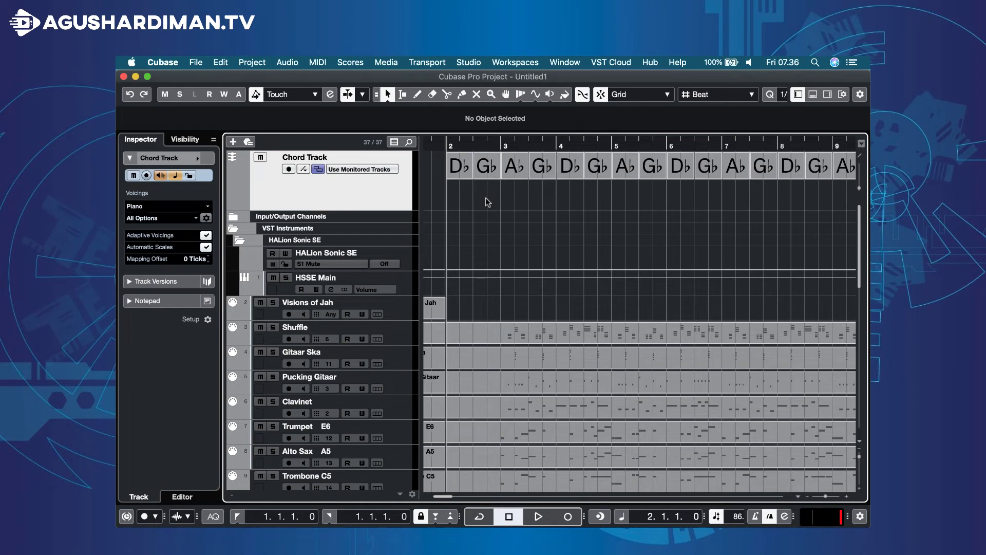
# Play back the remapped song, then drag the Db–Gb–Ab–Gb chord events to start at bar 3.
pyautogui.press('space')
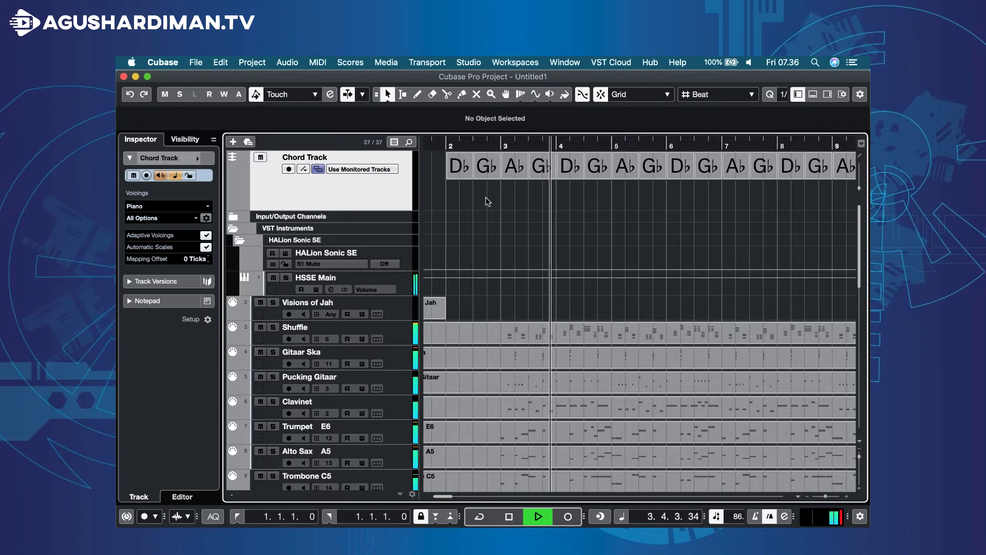
pyautogui.press('space')
pyautogui.moveTo(436, 165); pyautogui.dragTo(855, 169)
pyautogui.hscroll(4, 808, 194)
pyautogui.click(766, 170)
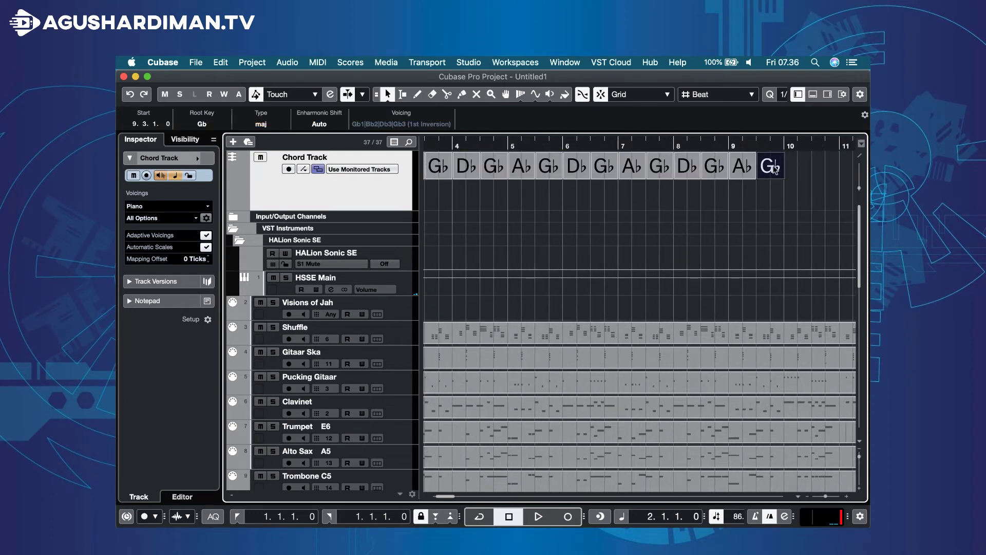
pyautogui.hscroll(-1, 727, 193)
pyautogui.moveTo(825, 171); pyautogui.dragTo(547, 175)
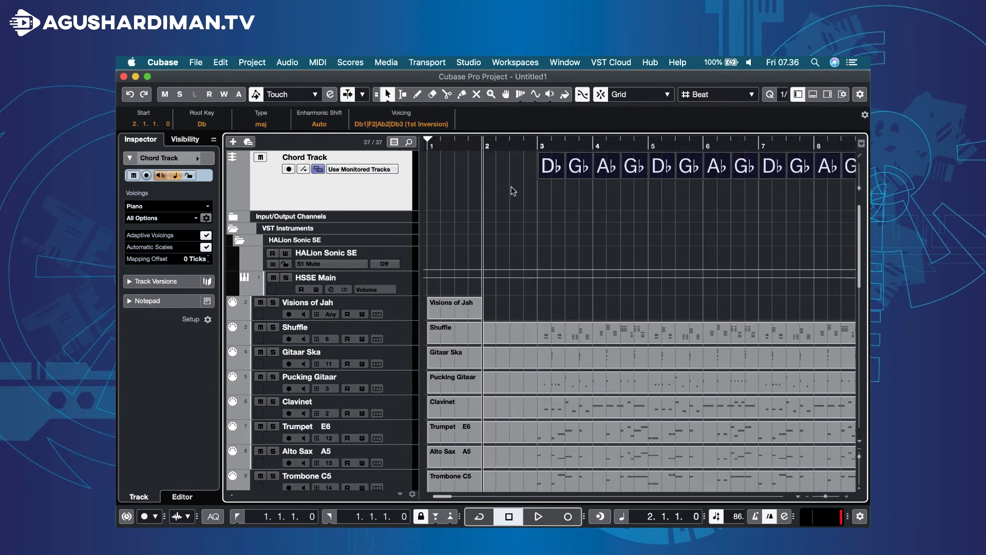
pyautogui.click(487, 188)
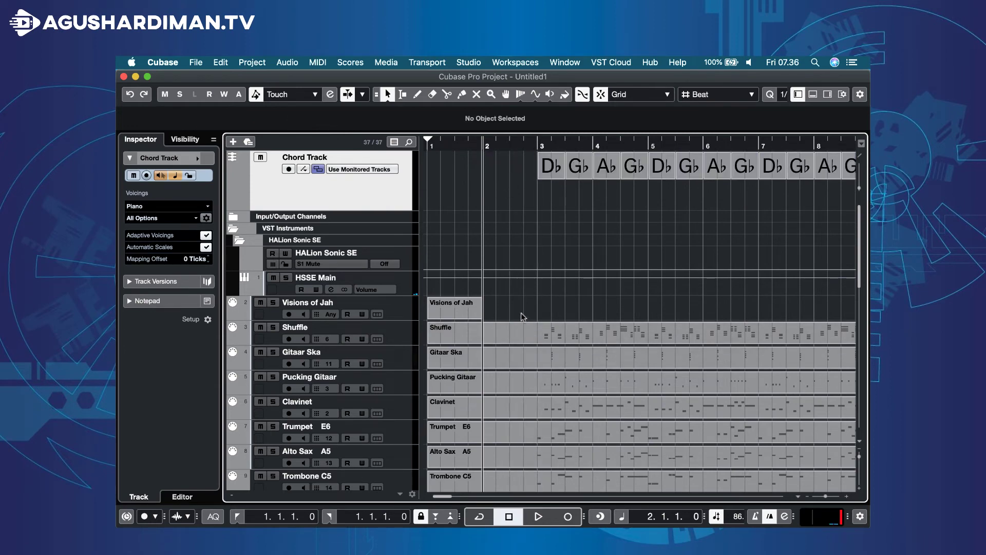
# Select the parts on the six instrument tracks and map them to the chord track in Chords mode.
pyautogui.moveTo(523, 316); pyautogui.dragTo(633, 314)
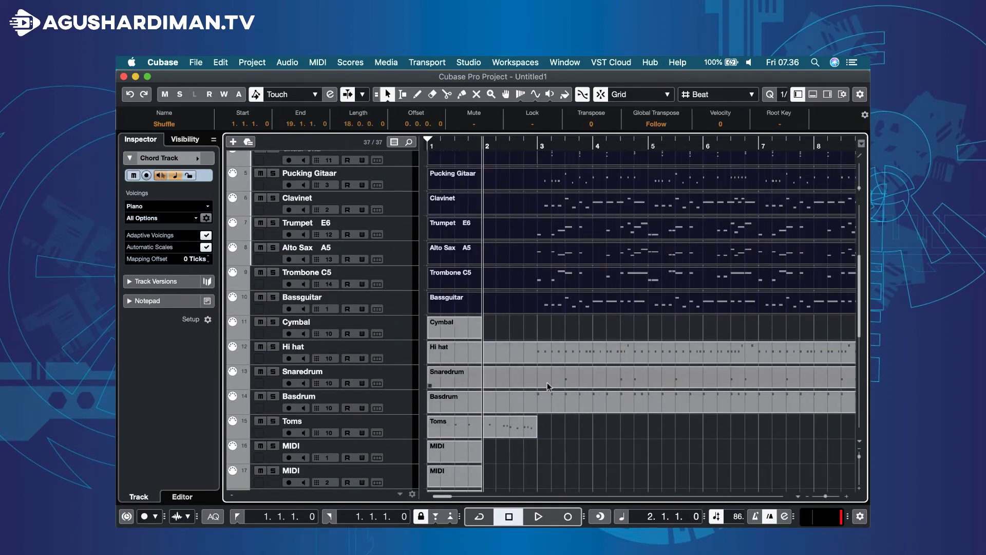
pyautogui.scroll(10, 547, 384)
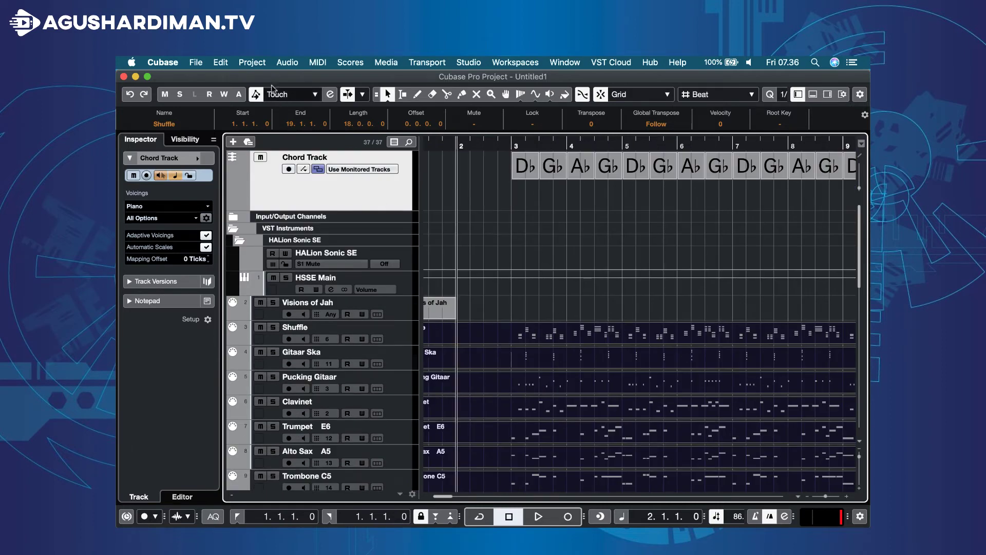
pyautogui.click(251, 62)
pyautogui.moveTo(308, 365)
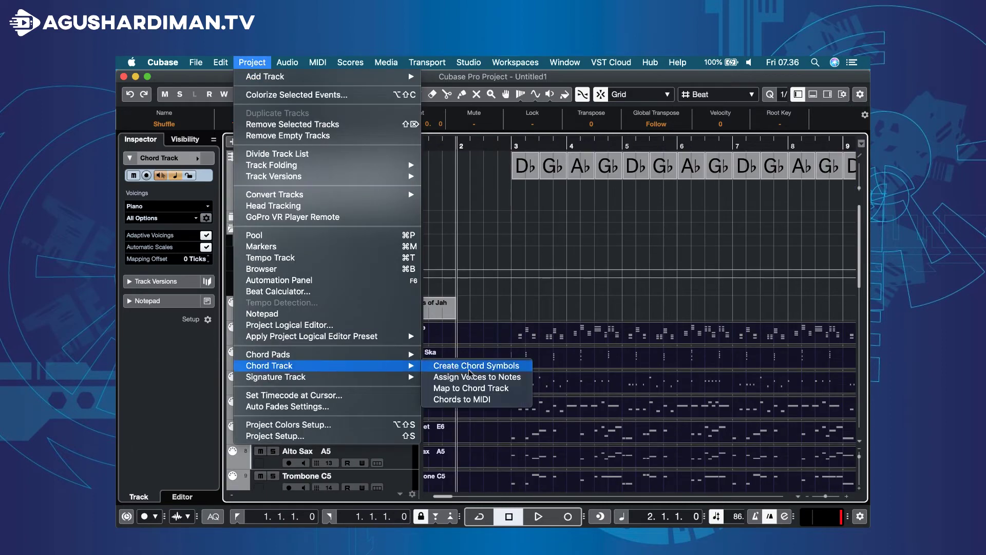
pyautogui.click(510, 391)
pyautogui.click(374, 197)
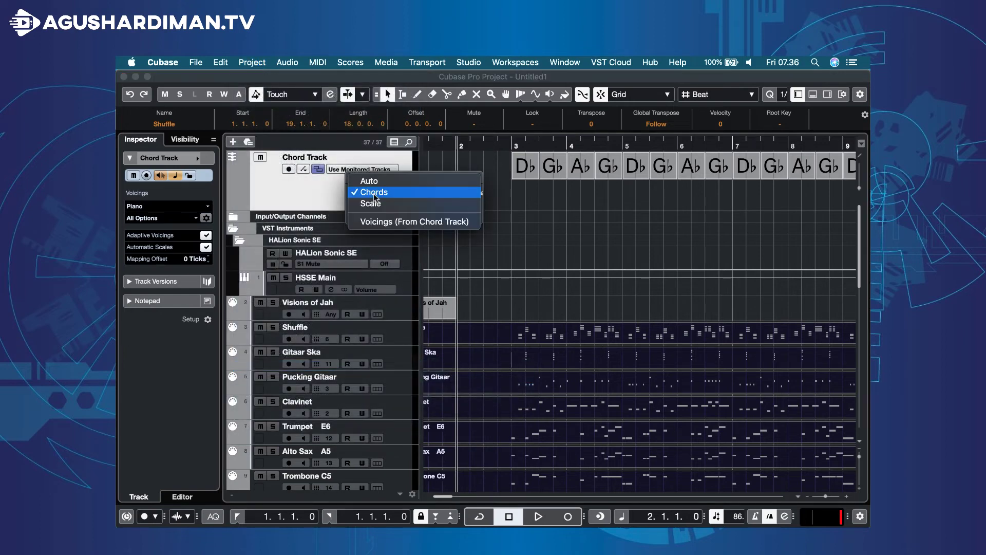
pyautogui.click(375, 196)
pyautogui.click(453, 210)
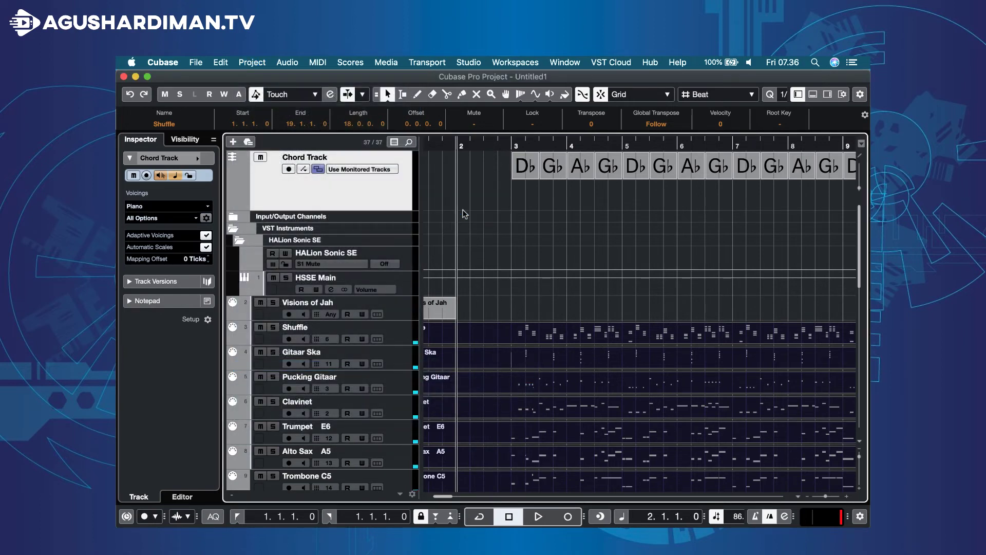
pyautogui.click(497, 222)
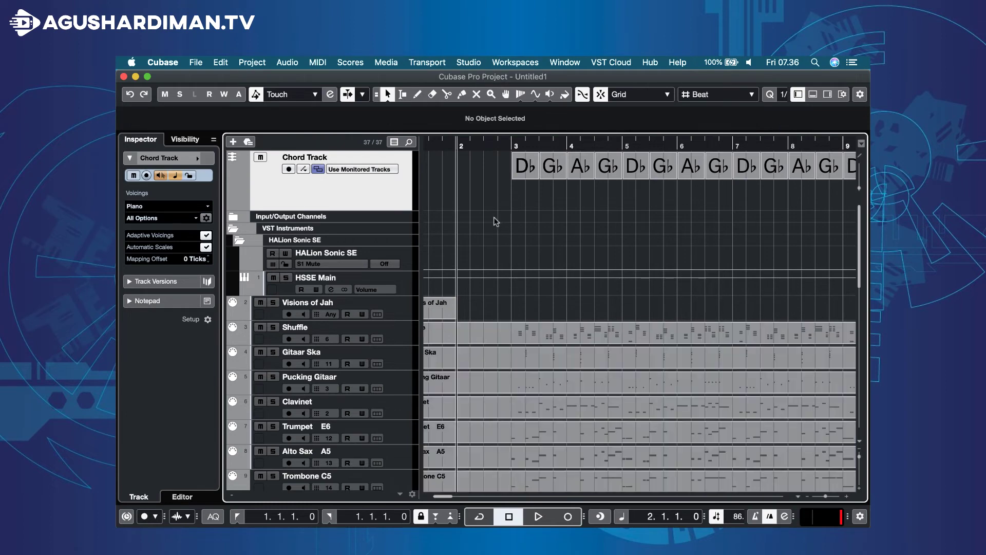
pyautogui.press('space')
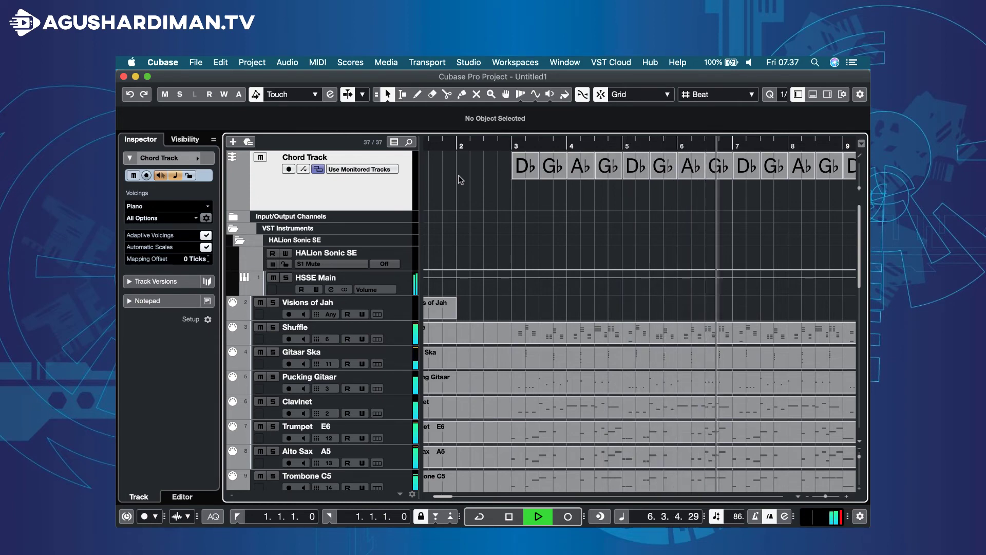
pyautogui.press('space')
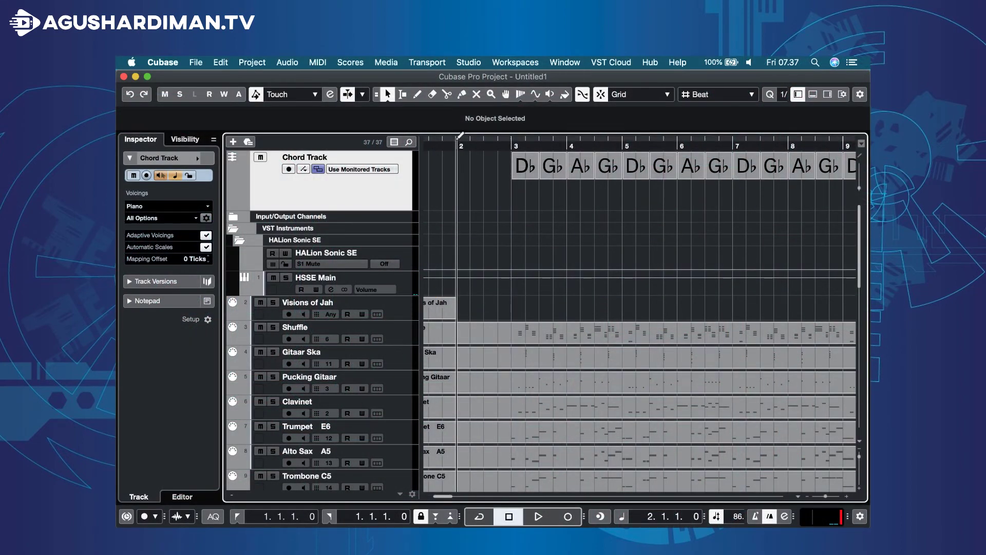
# Set a bar 2–11 cycle range and name the Audio Mixdown 'Red Red Wine UB40'.
pyautogui.moveTo(457, 139); pyautogui.dragTo(831, 138)
pyautogui.hscroll(-3, 627, 220)
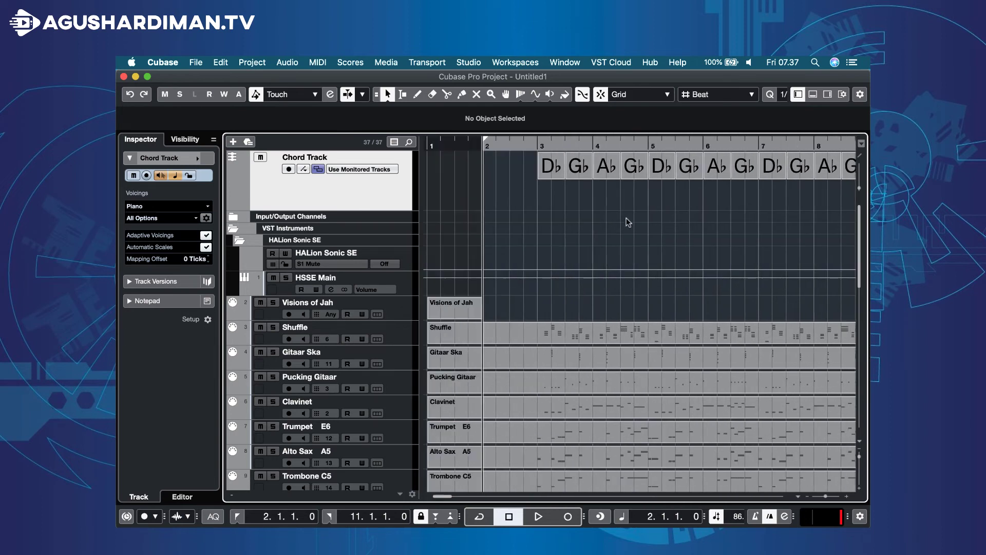
pyautogui.click(195, 62)
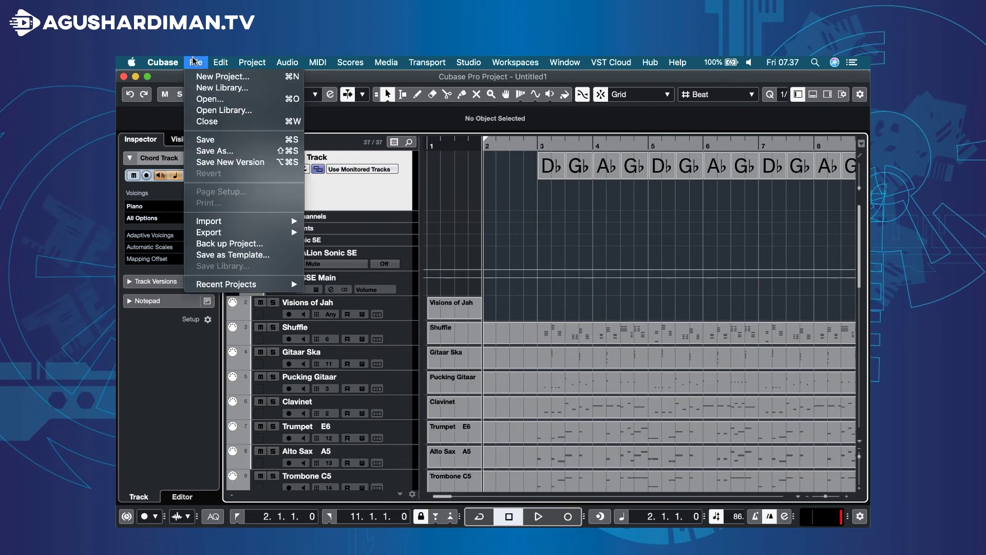
pyautogui.moveTo(217, 233)
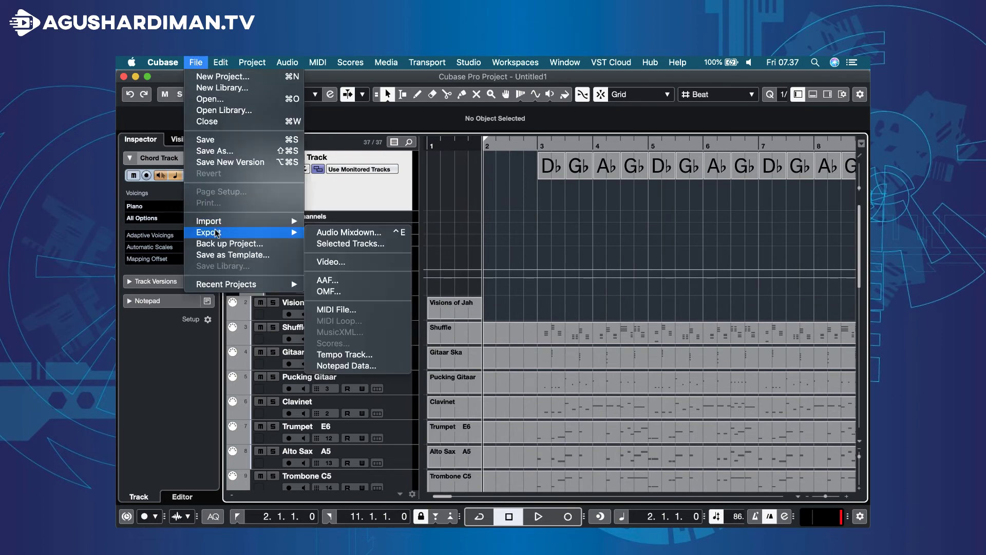
pyautogui.click(370, 233)
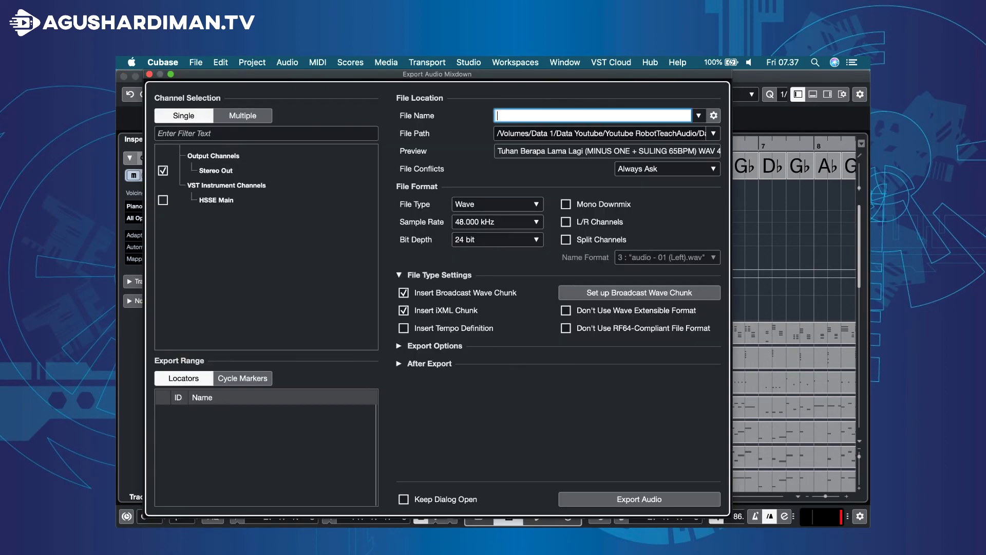
pyautogui.write('Red Red Wine UB40')
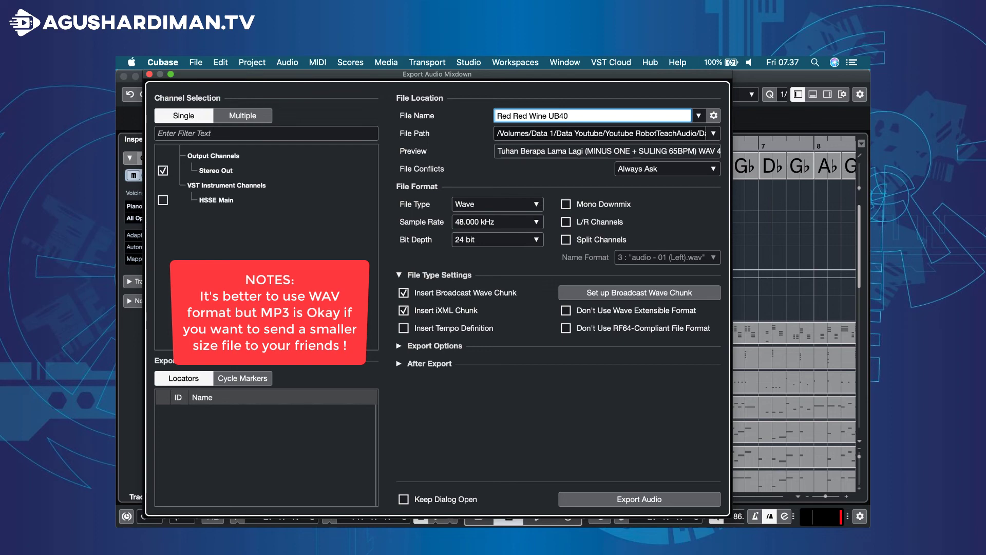
pyautogui.press('Return')
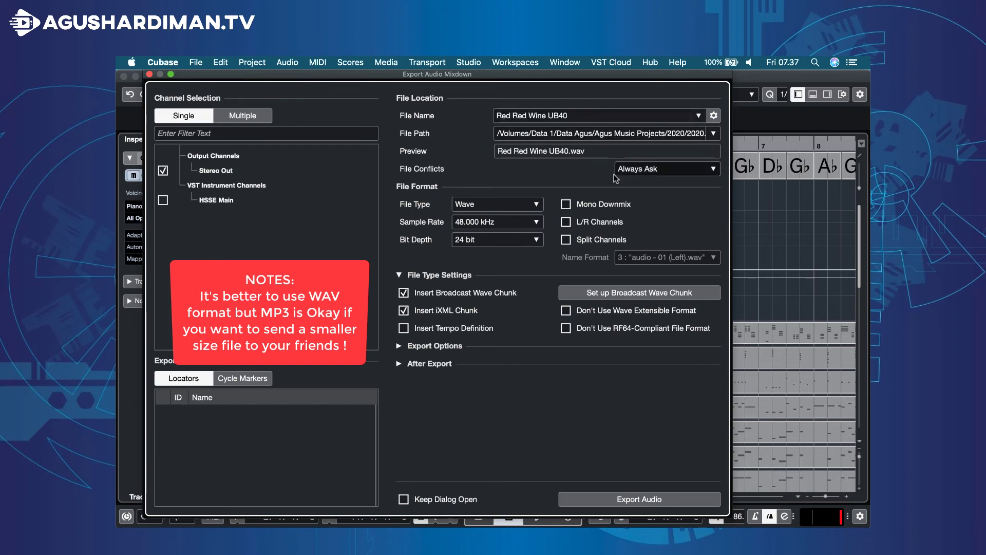
# Export the mixdown as MPEG 1 Layer 3 at 320 kB/s.
pyautogui.click(528, 204)
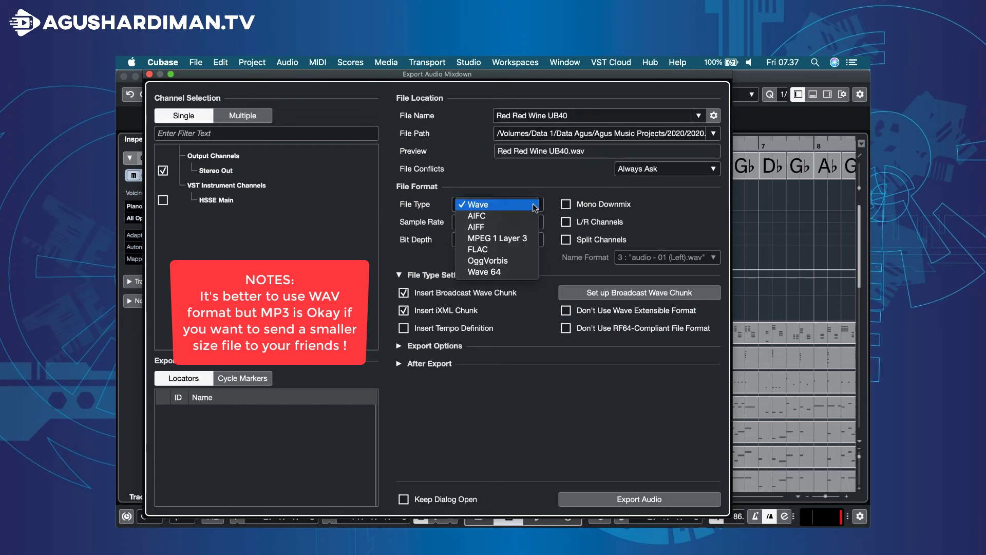
pyautogui.click(506, 239)
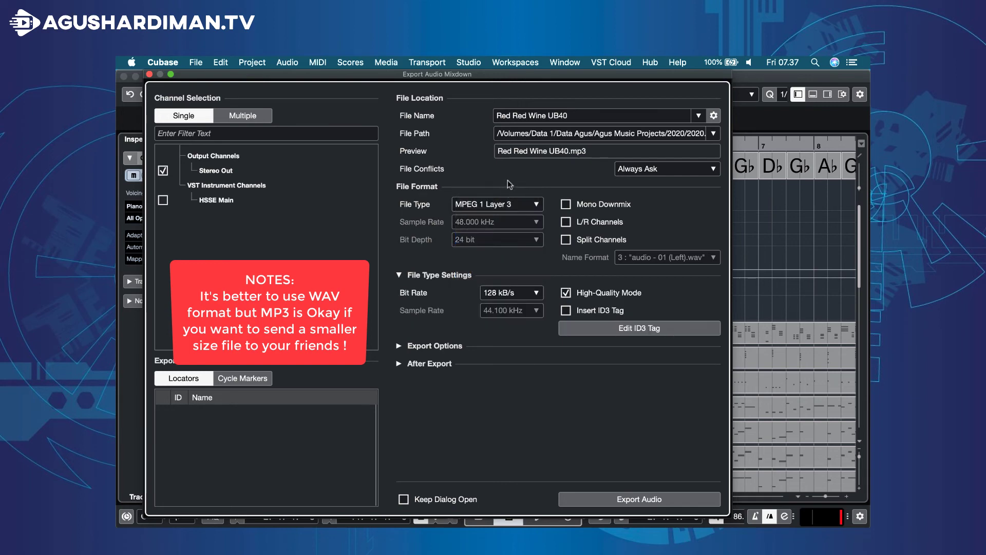
pyautogui.click(537, 292)
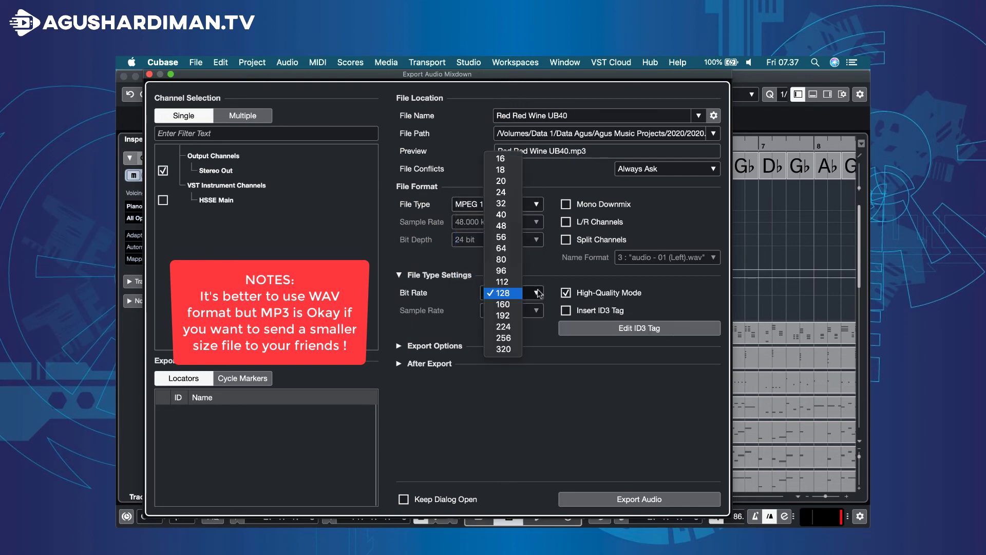
pyautogui.click(503, 349)
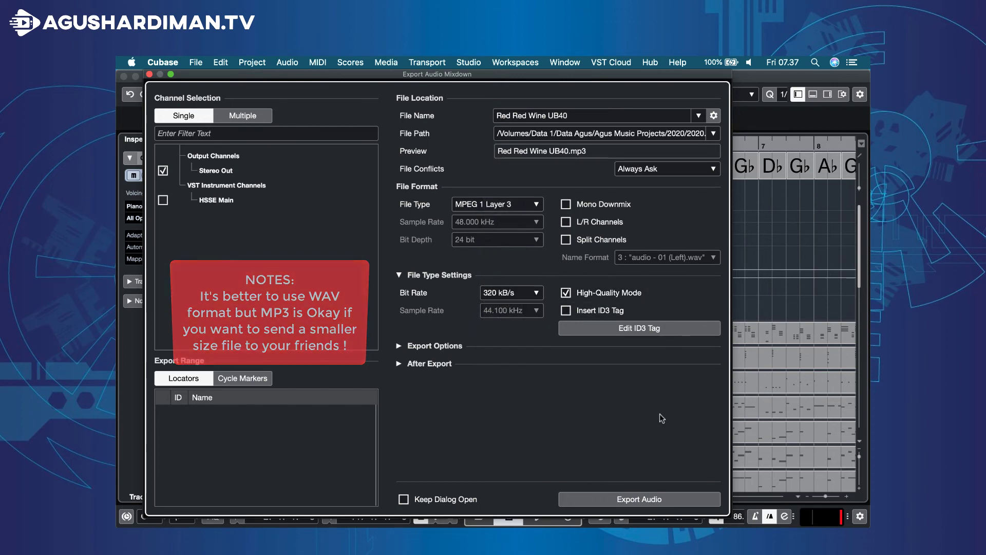
pyautogui.click(619, 494)
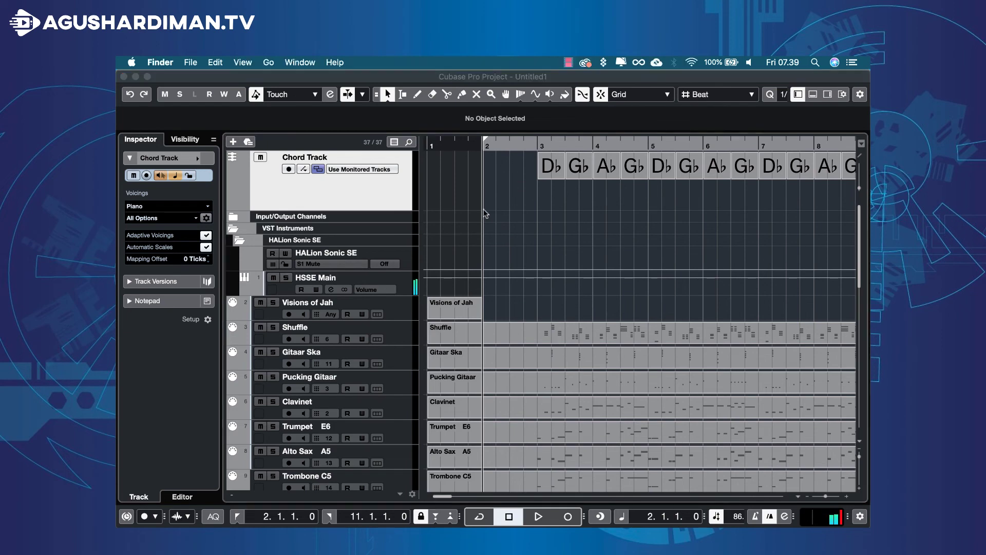
# Preview and play Red Red Wine UB40.mp3 from the Desktop in Quick Look.
pyautogui.click(145, 514)
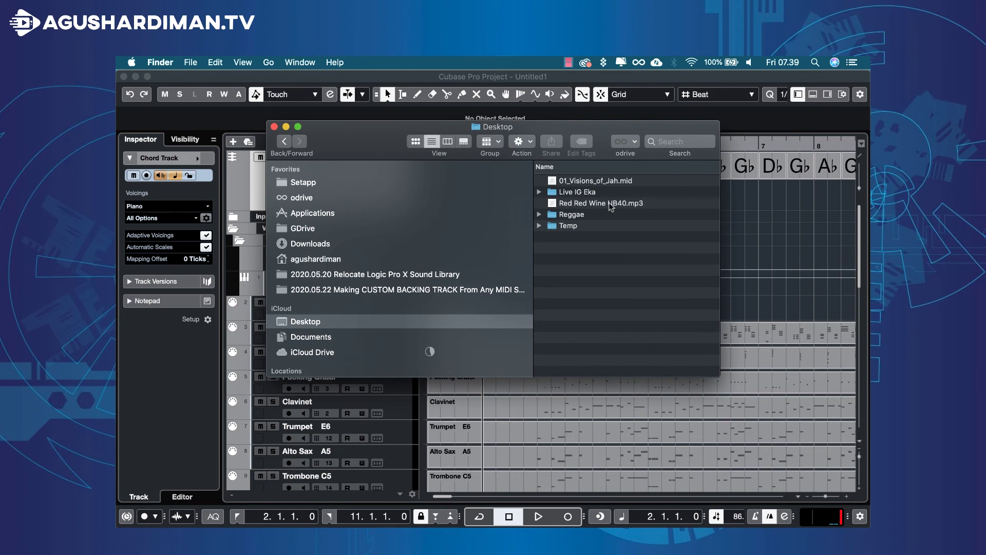
pyautogui.click(611, 204)
pyautogui.press('space')
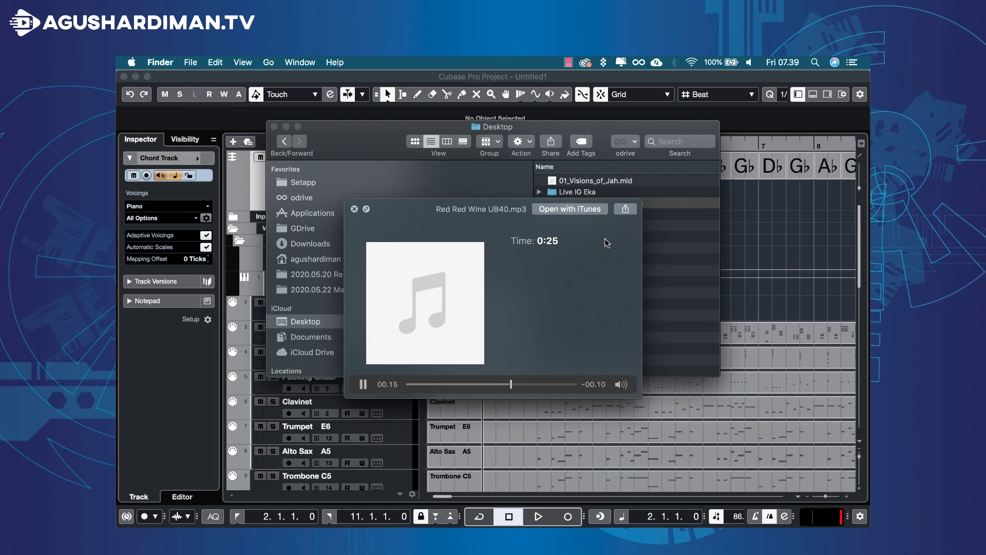
pyautogui.press('space')
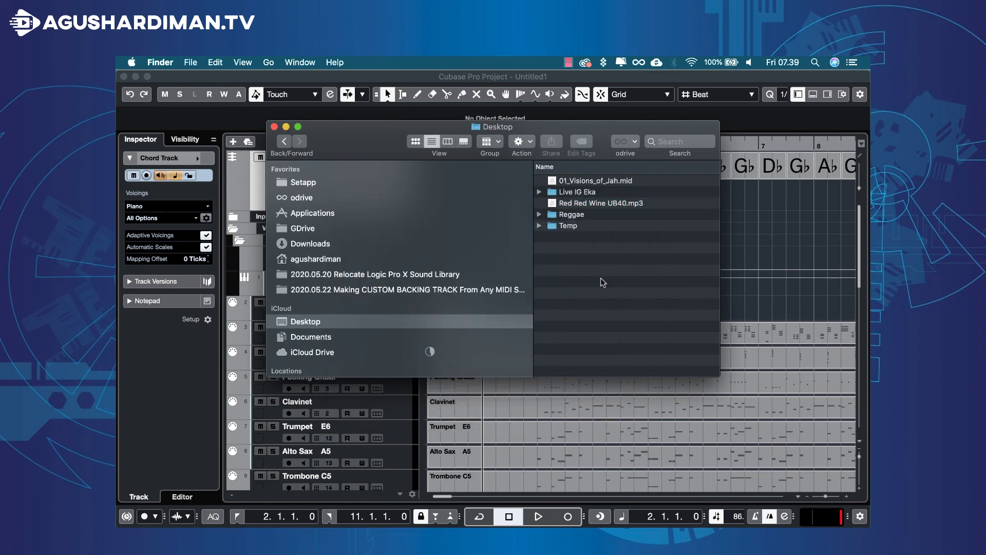